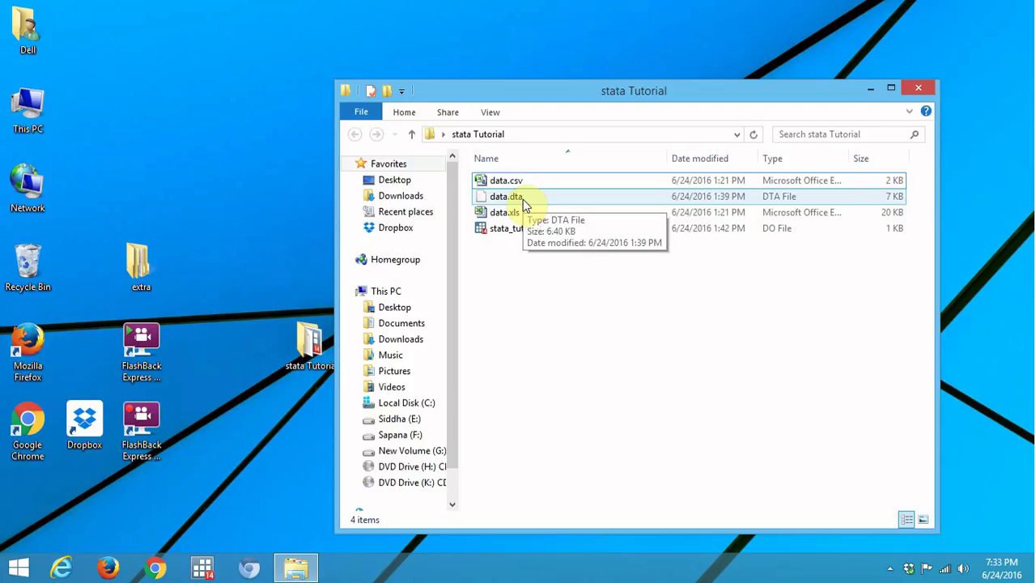
Step: Minimize the stata Tutorial folder window to reveal the desktop
left_click(872, 88)
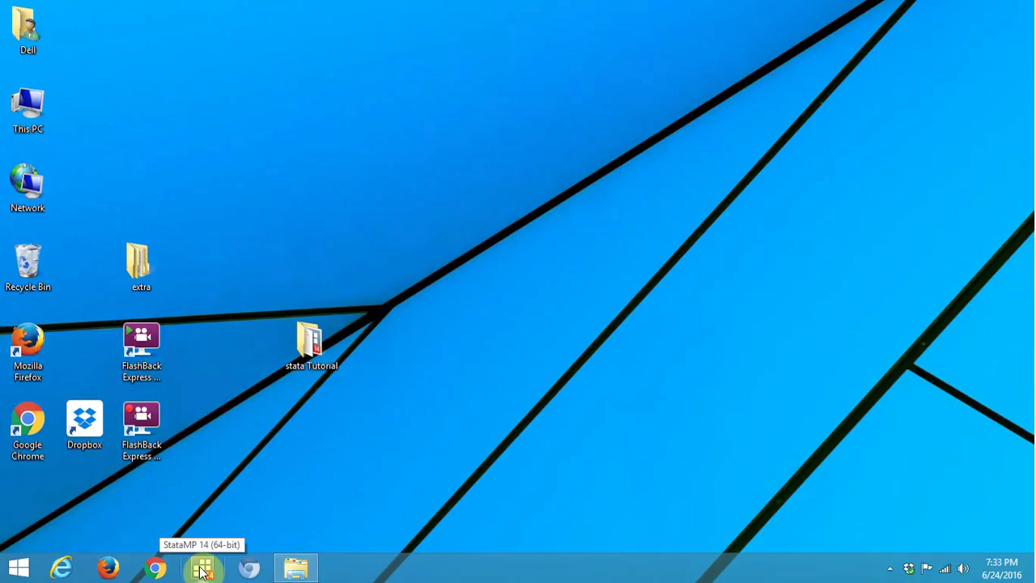
Step: Bring Stata to the front and show the File > Import list of data formats
left_click(202, 569)
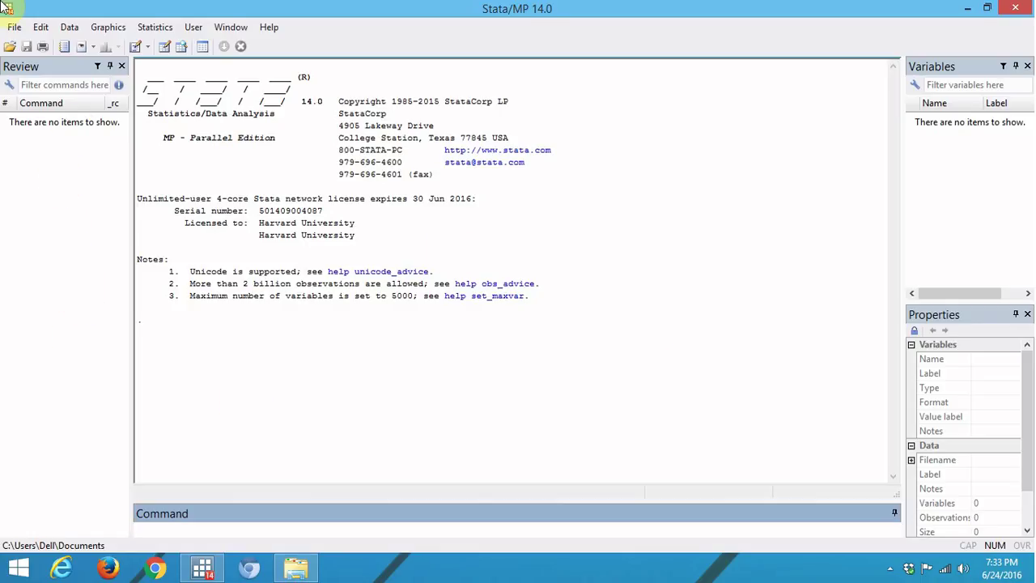
left_click(13, 29)
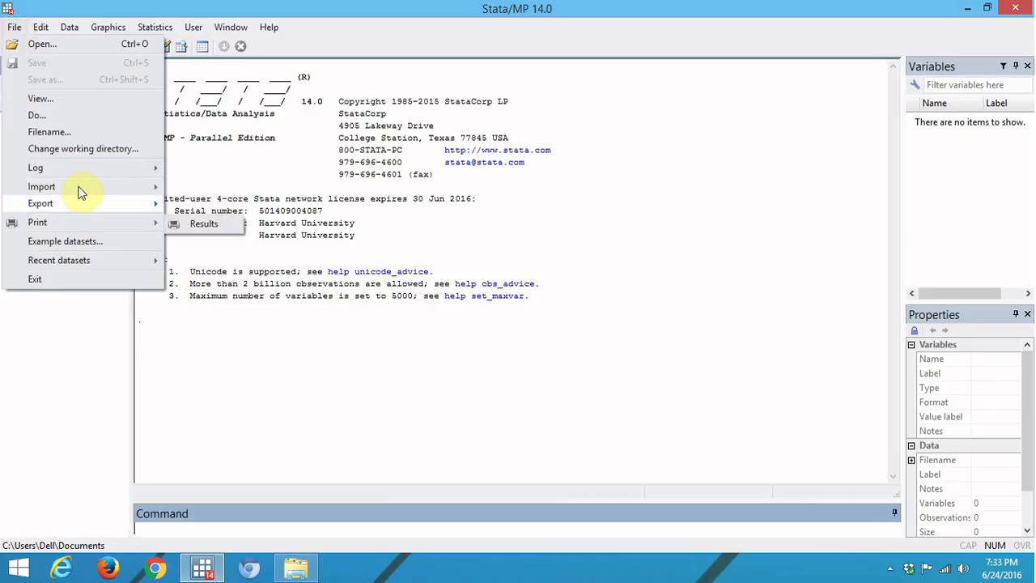
mouse_move(86, 188)
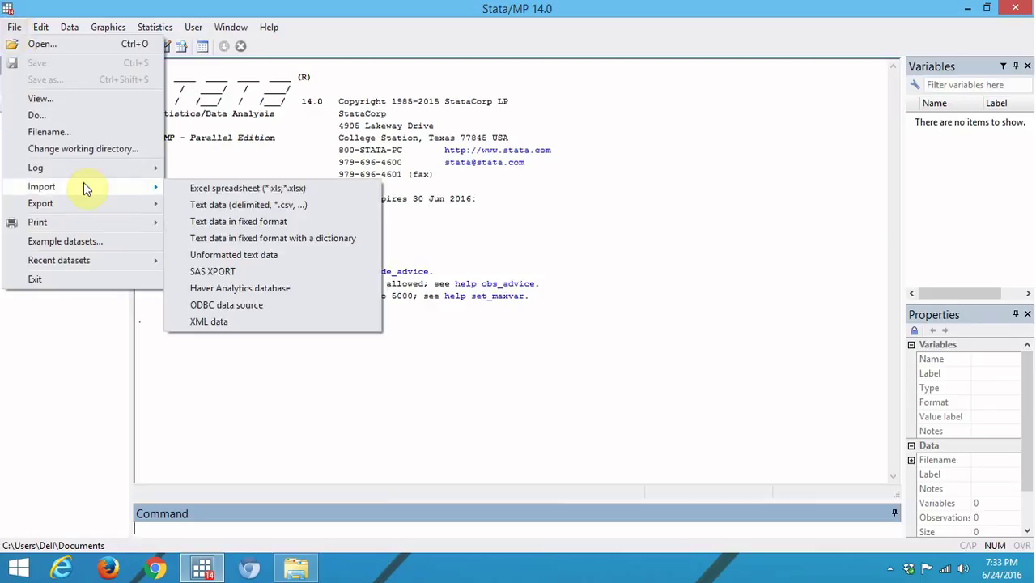
Step: Import Desktop\stata Tutorial\data.xls as an Excel spreadsheet, using its first row as variable names
left_click(231, 189)
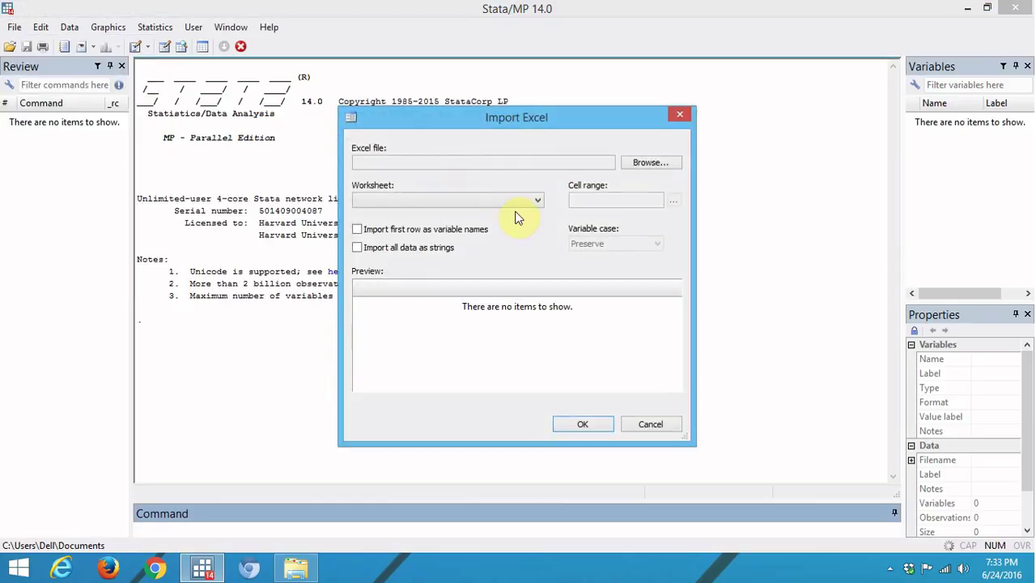
left_click(637, 164)
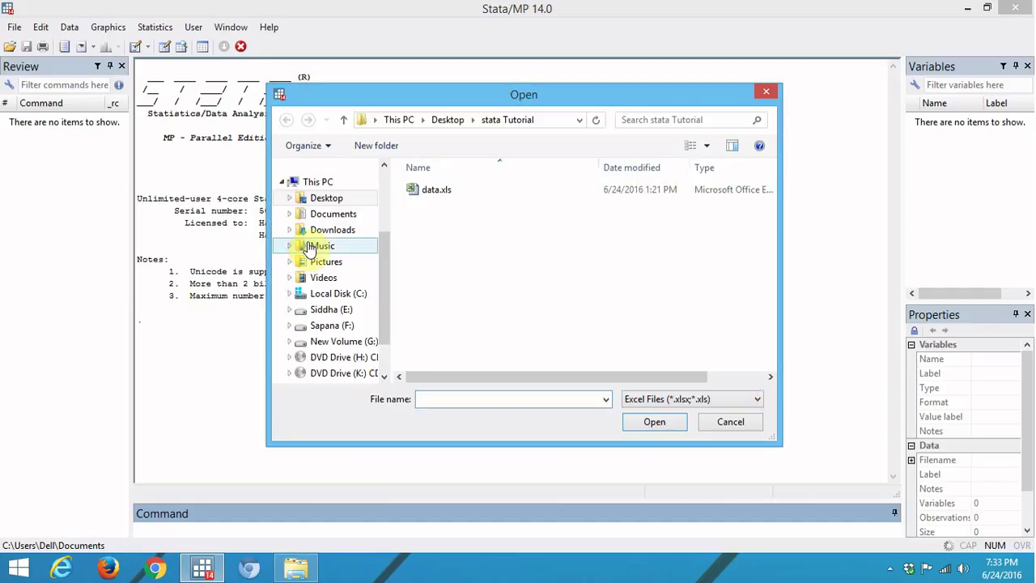
left_click(321, 198)
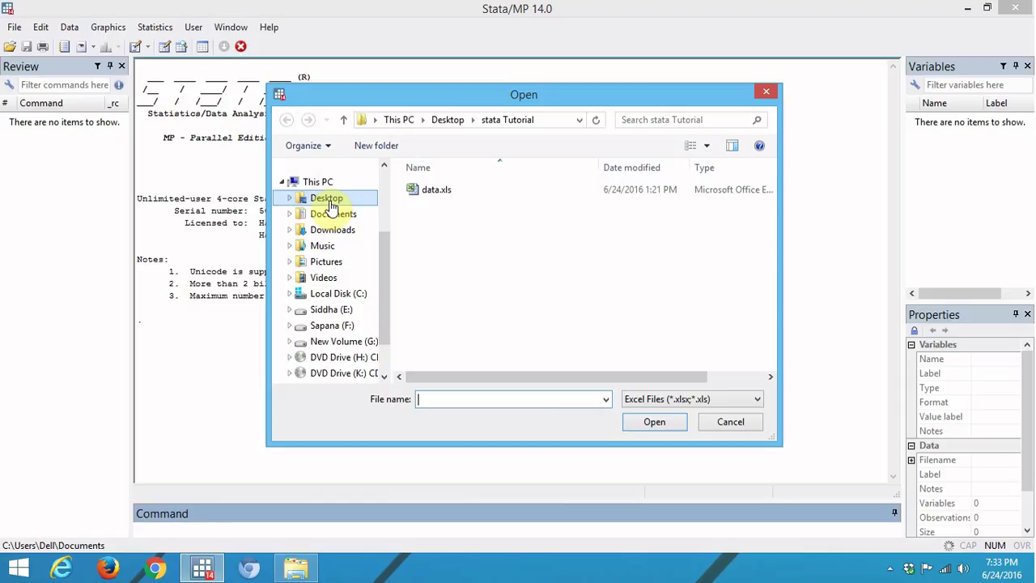
left_click(435, 191)
left_click(655, 421)
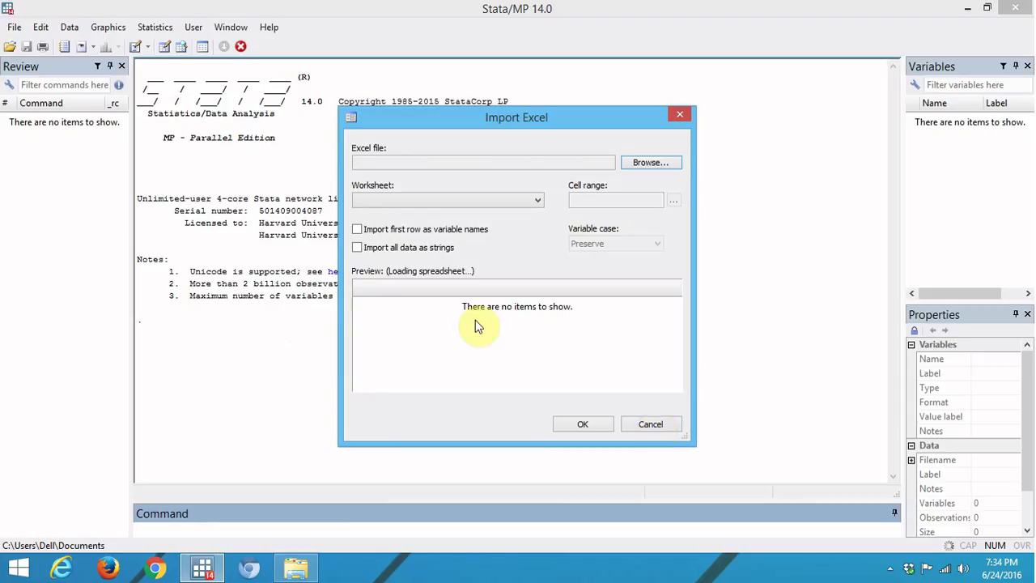
left_click(358, 231)
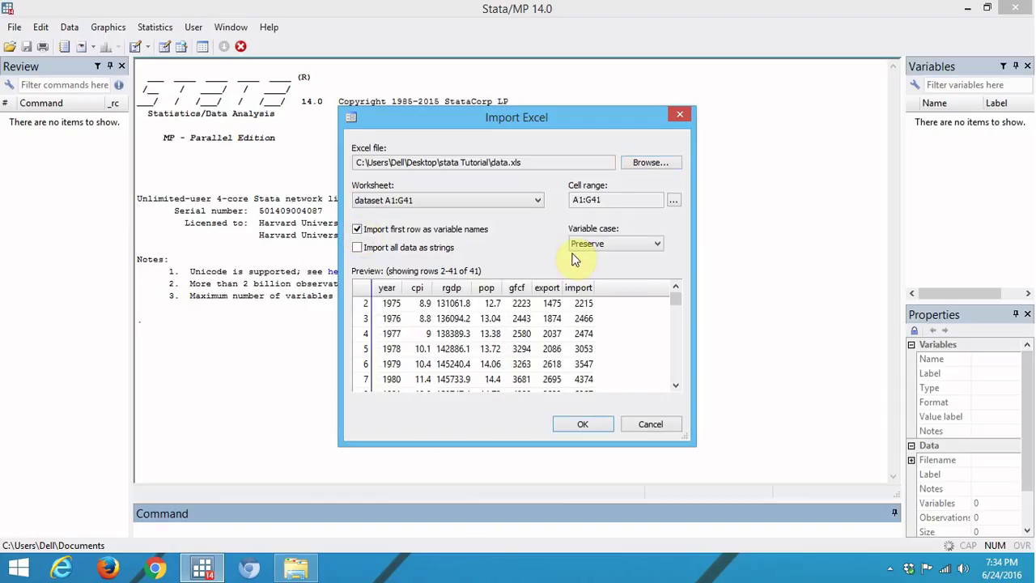
left_click(584, 425)
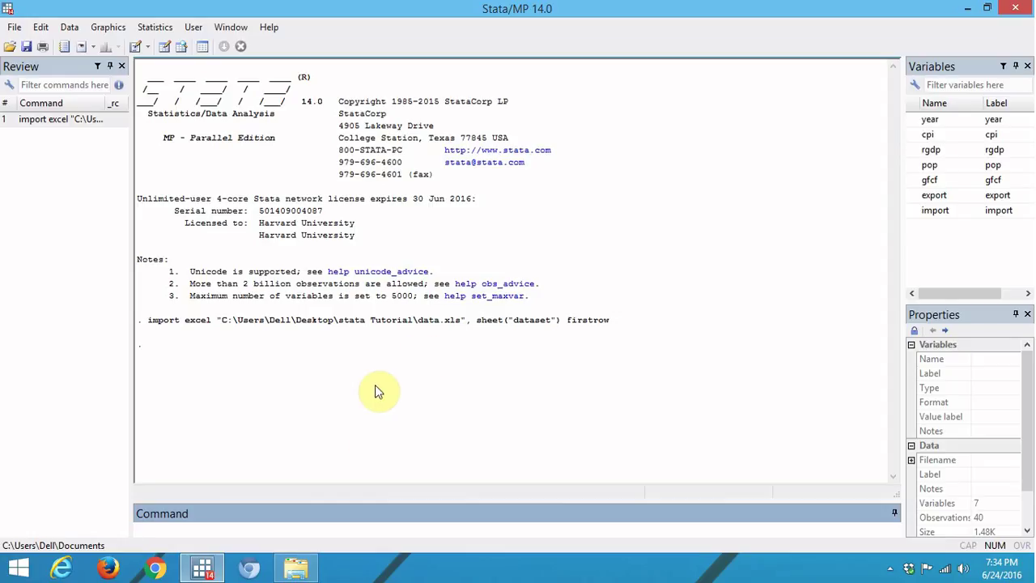
left_click(179, 48)
scroll(270, 340, "down", 11)
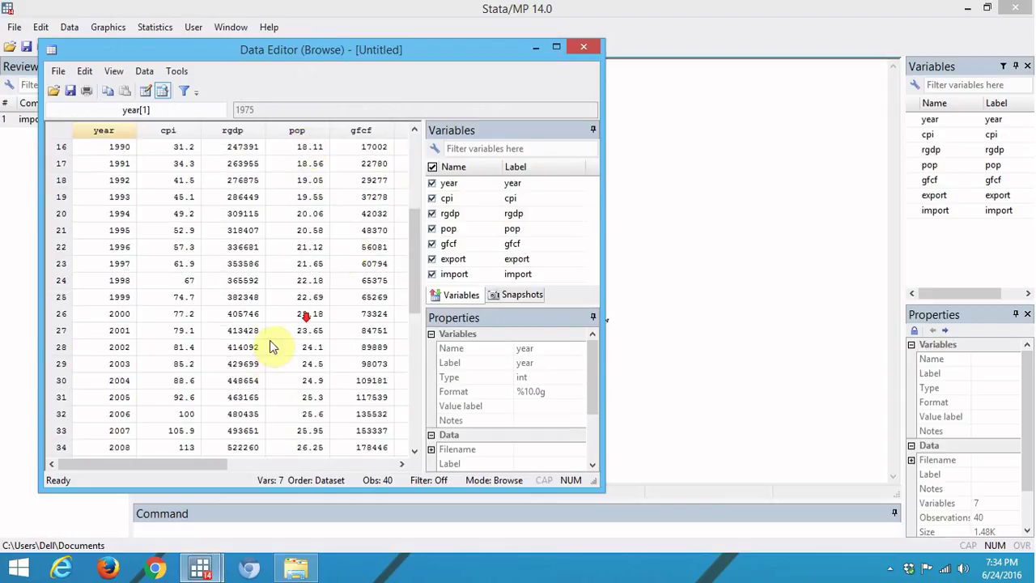
scroll(271, 348, "up", 11)
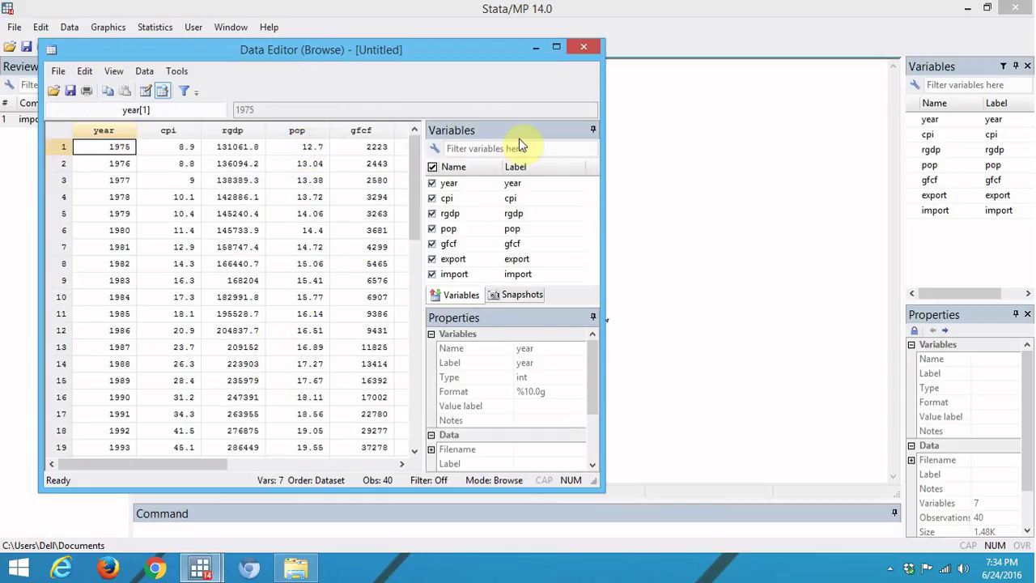
left_click(579, 50)
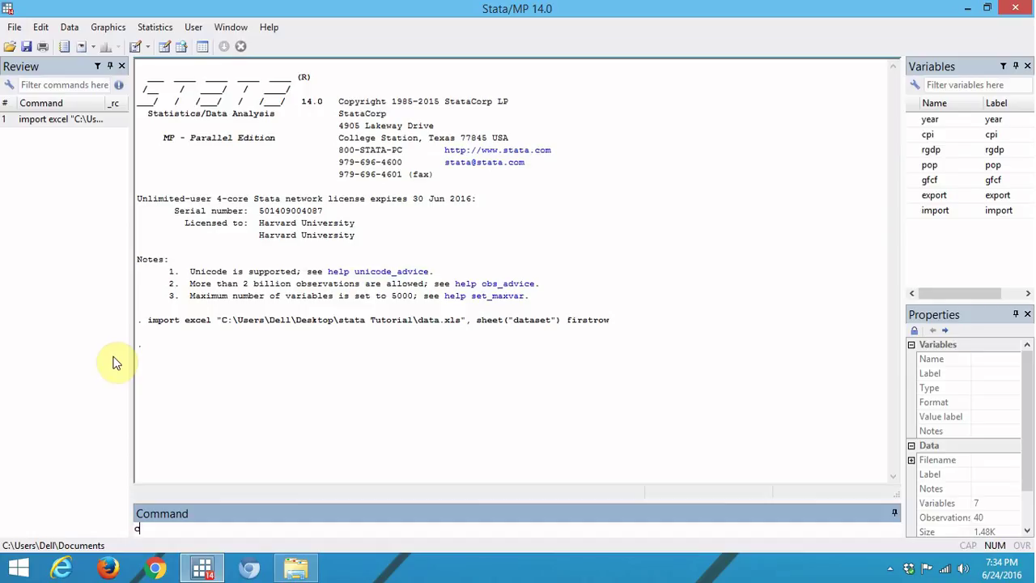
Step: Run clear to empty memory, then show the File > Import format list again
type("ar")
key("Return")
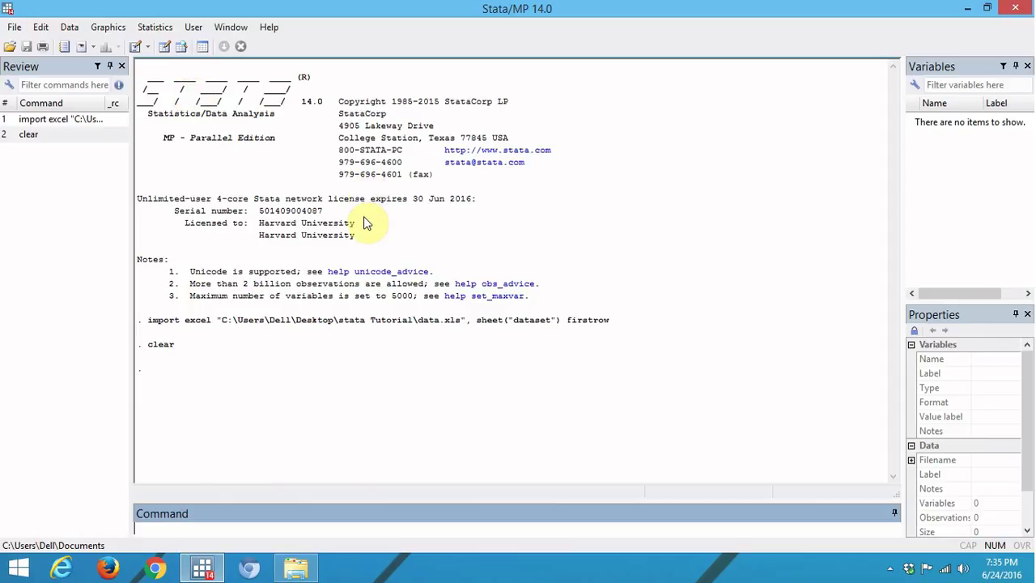
left_click(15, 29)
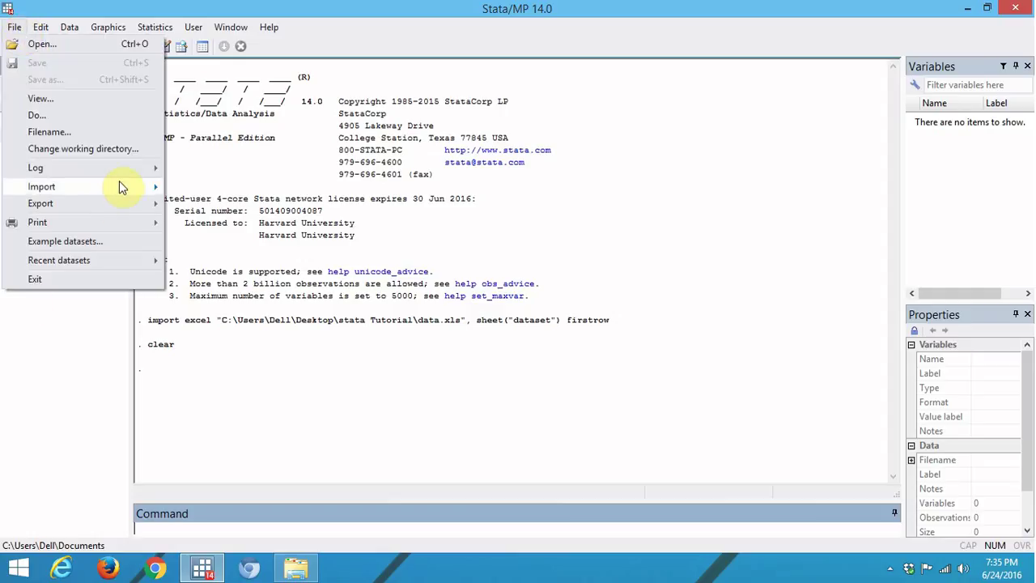
mouse_move(120, 185)
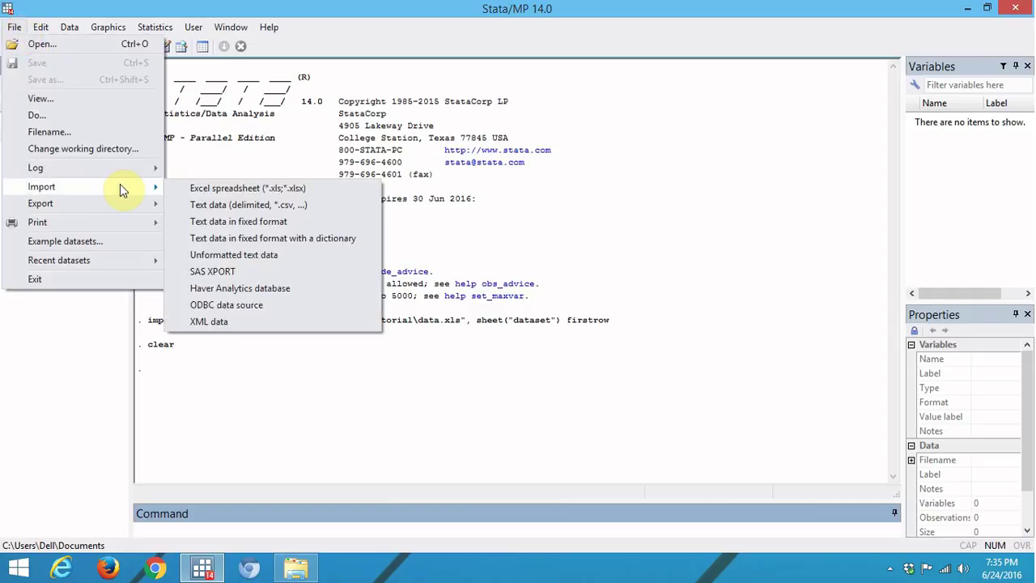
Step: Import data.csv as comma-delimited text, always treating the first row as variable names
left_click(263, 207)
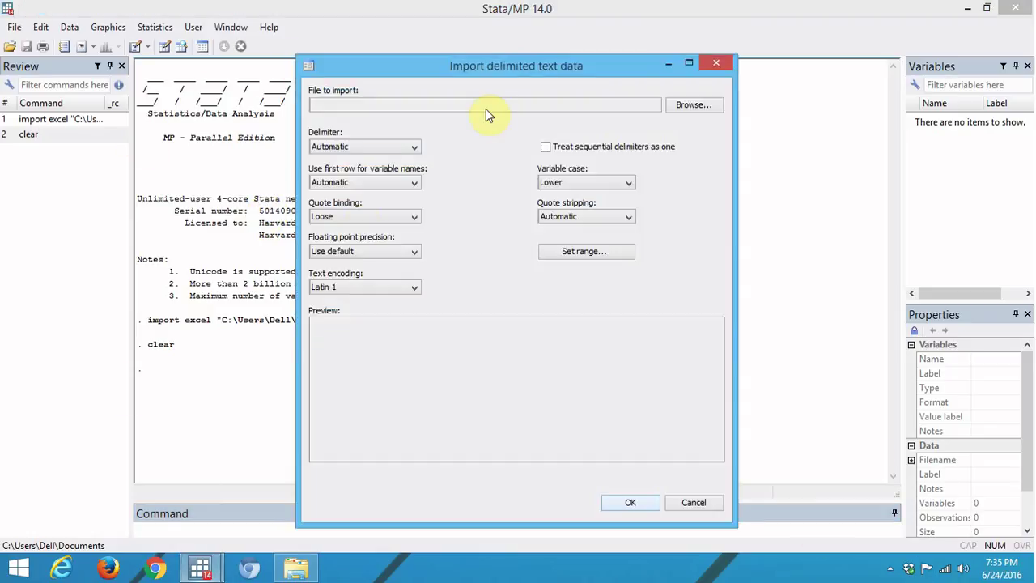
left_click(686, 105)
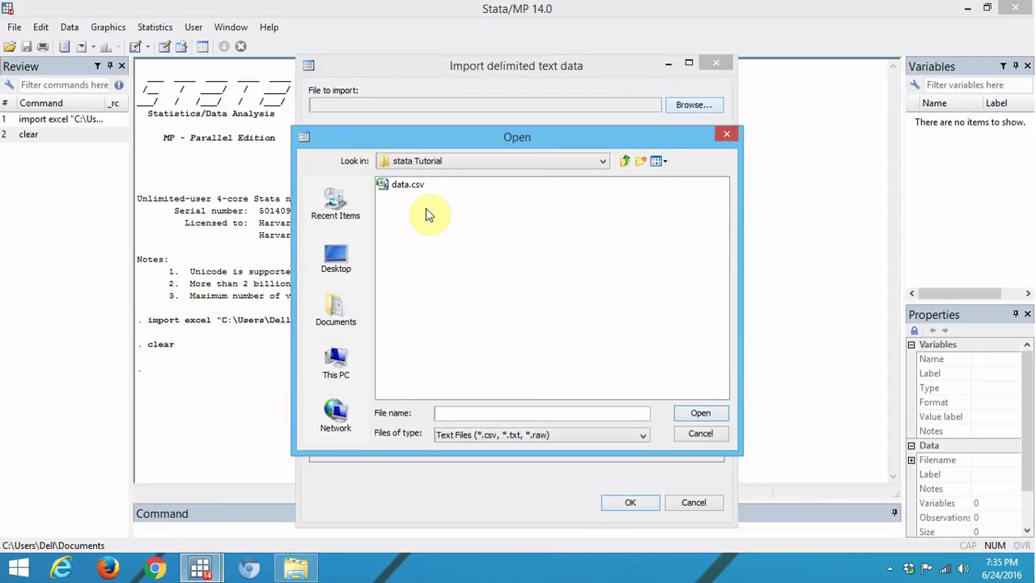
left_click(413, 184)
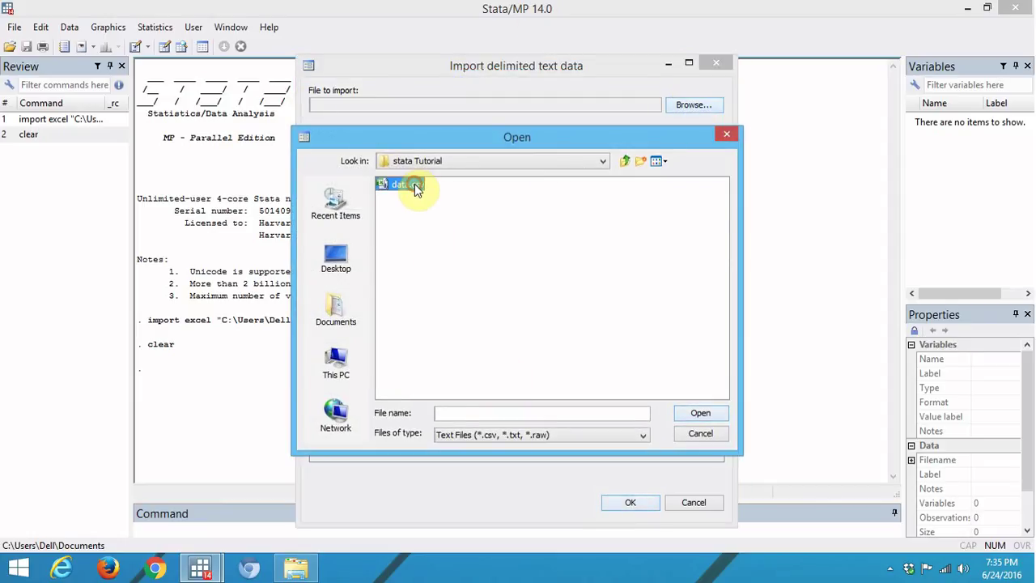
left_click(701, 414)
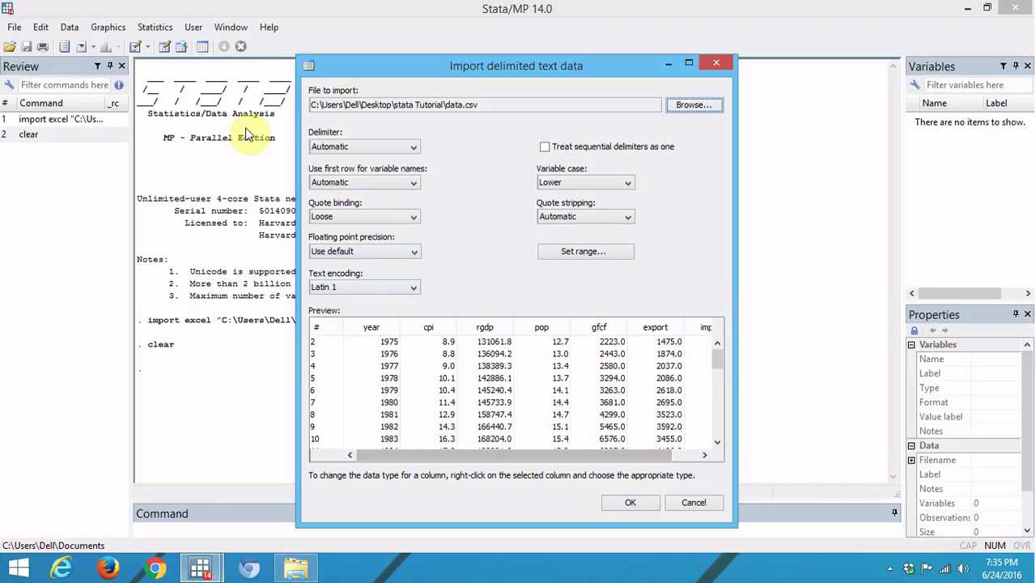
left_click(359, 145)
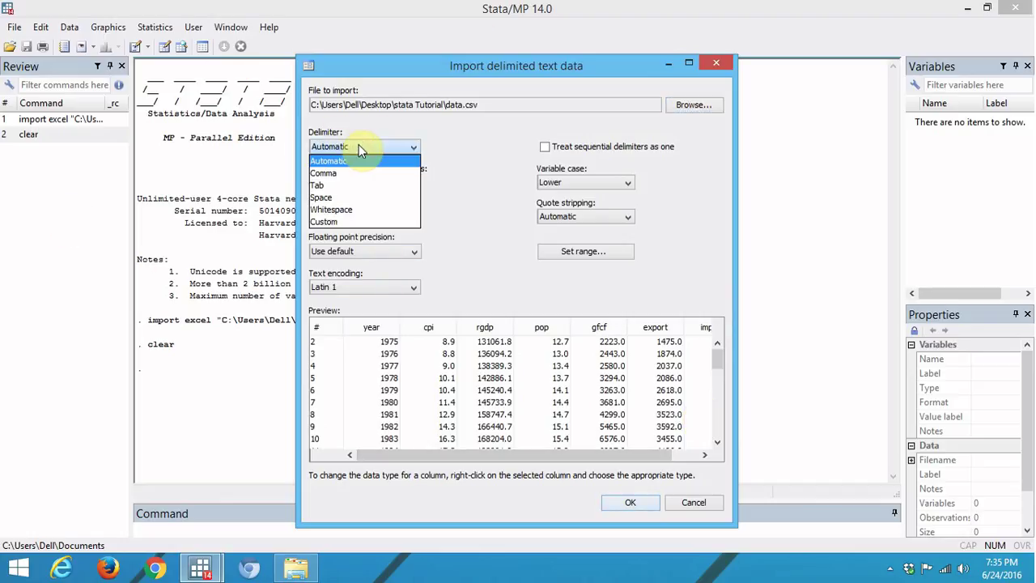
left_click(329, 174)
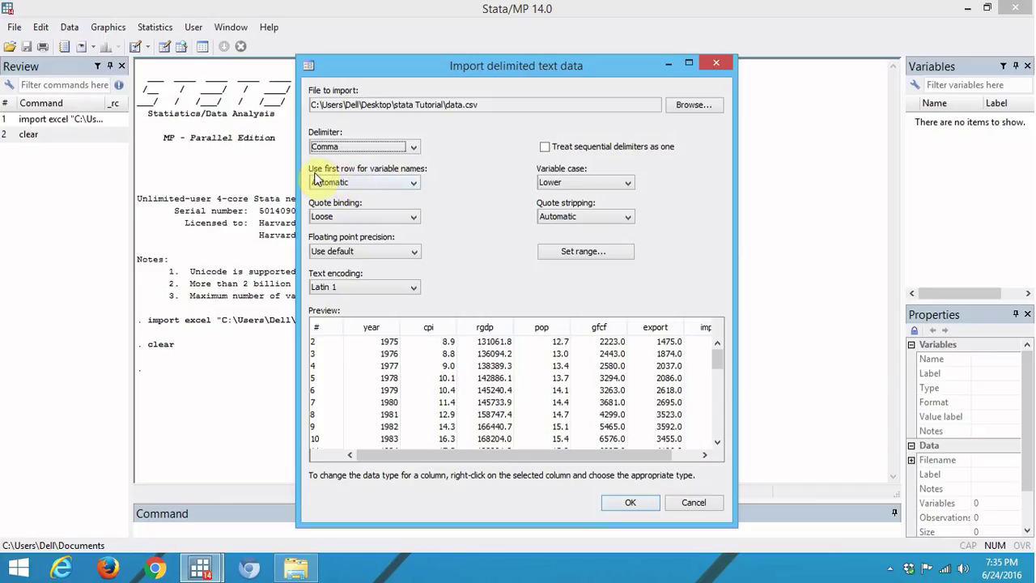
left_click(356, 183)
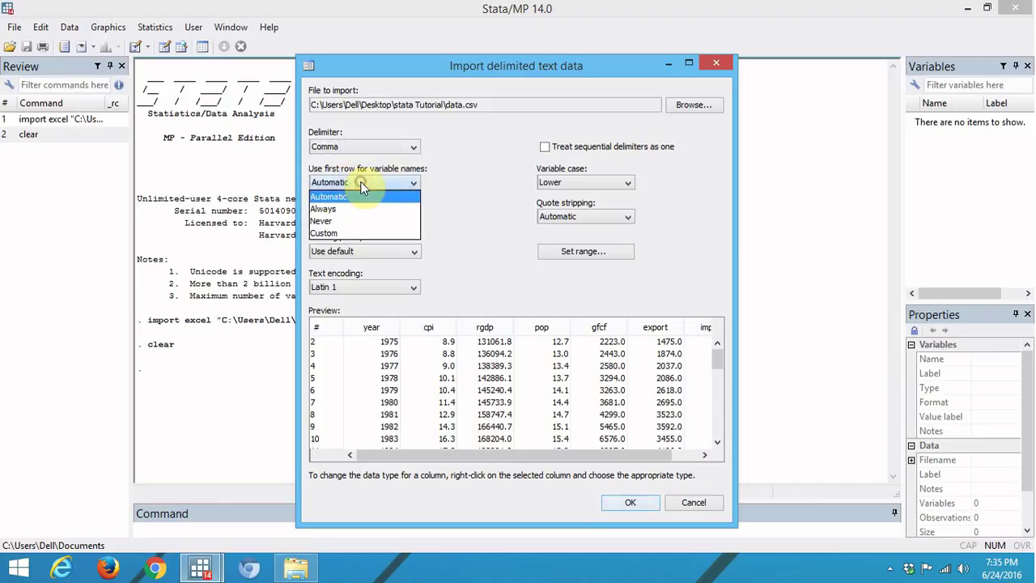
left_click(325, 209)
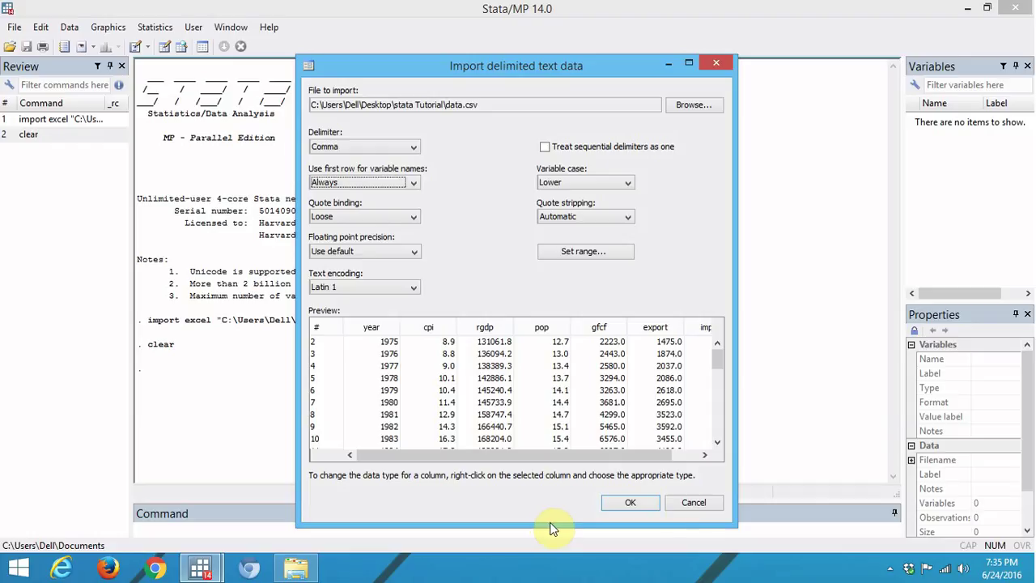
left_click(637, 504)
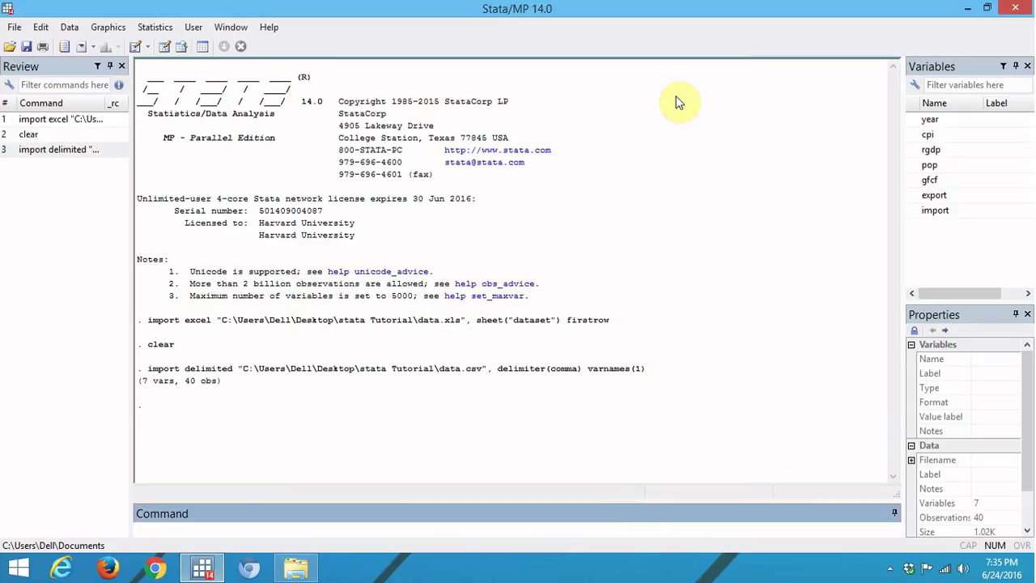
Step: Check the CSV data in the Data Editor, then run clear to empty memory
left_click(181, 48)
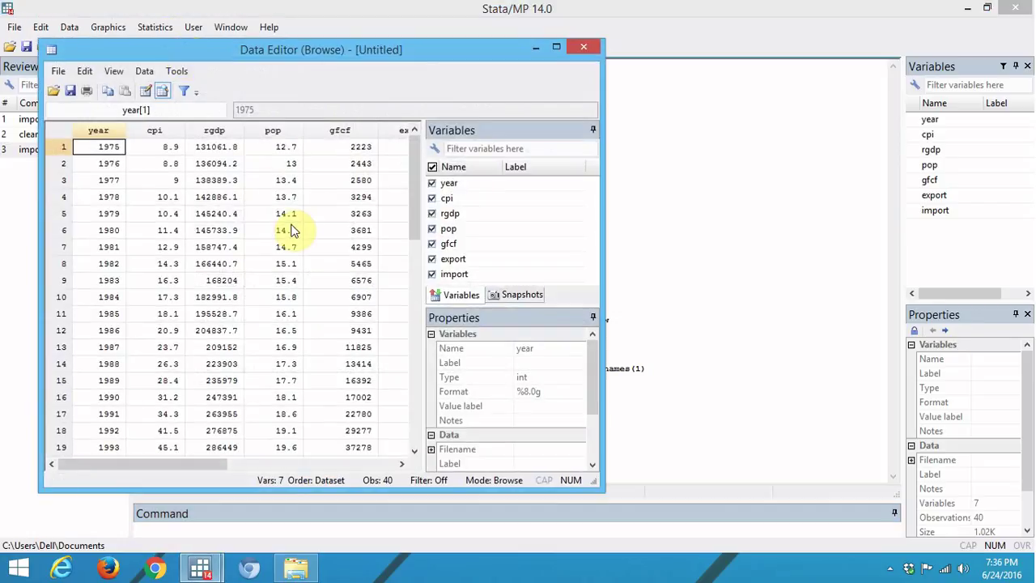
left_click(584, 51)
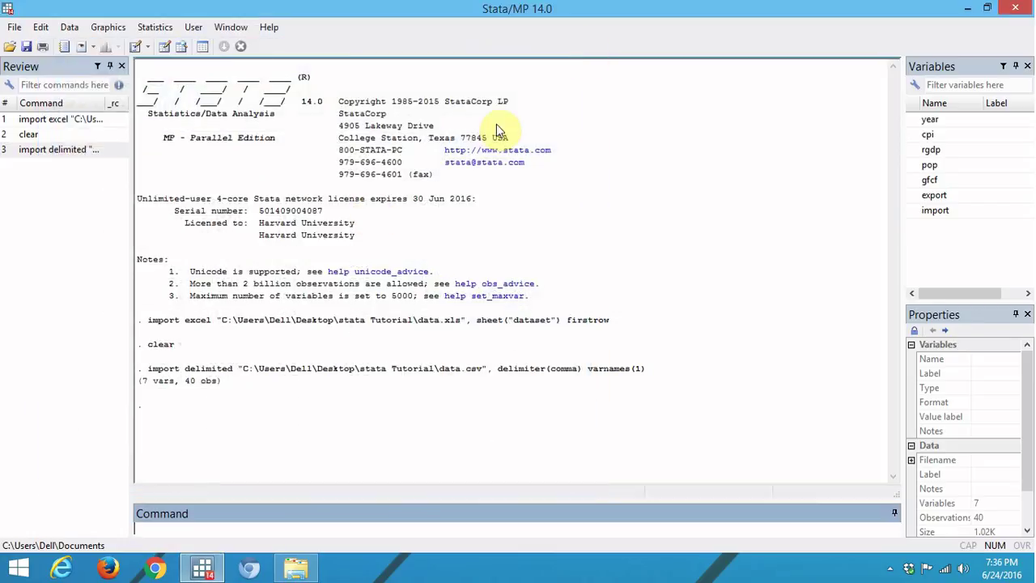
left_click(208, 535)
key("BackSpace")
key("BackSpace")
key("BackSpace")
key("BackSpace")
type("lea")
key("Return")
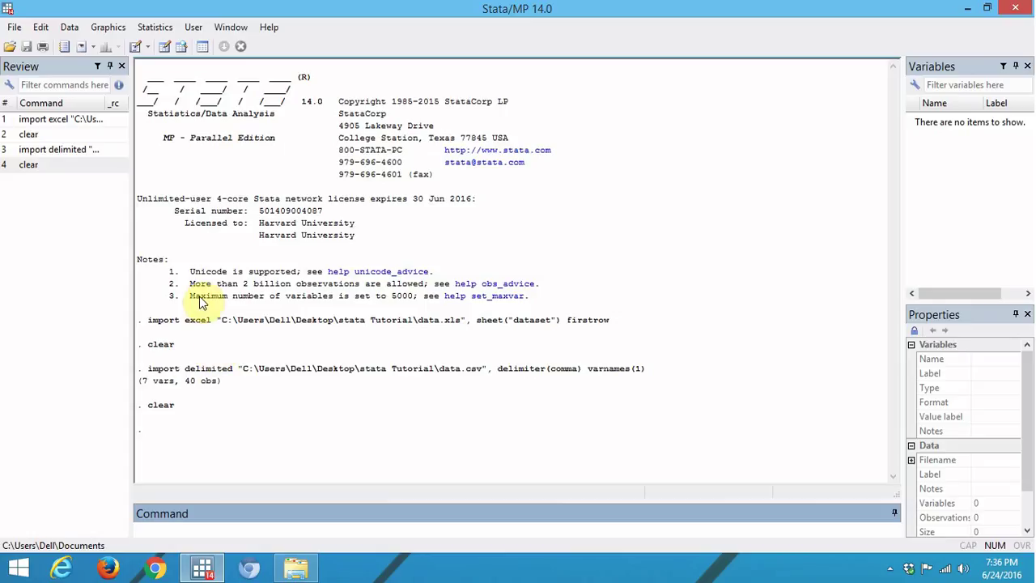
Step: Open data.dta from the stata Tutorial folder through File > Open
left_click(13, 27)
mouse_move(40, 27)
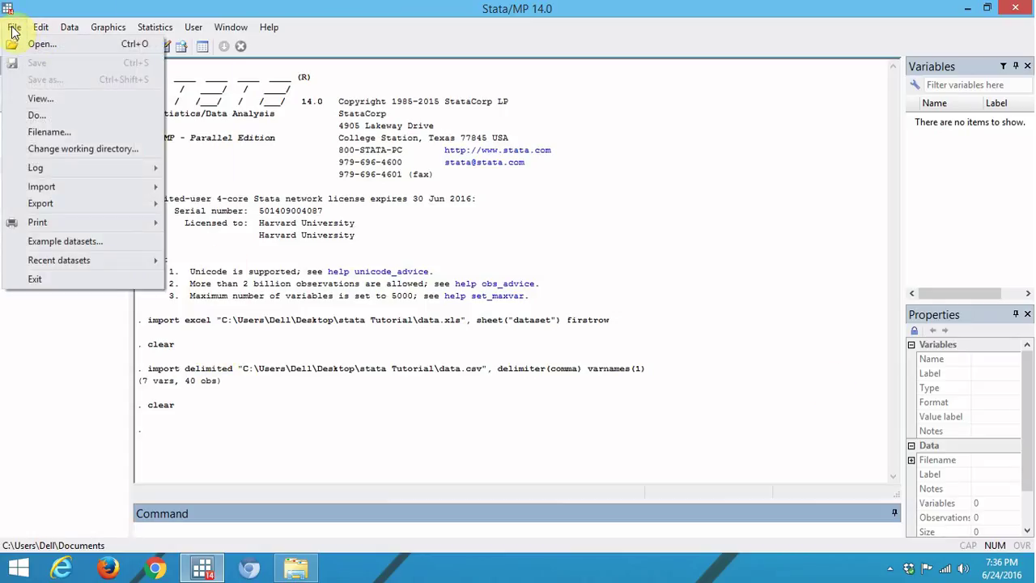
left_click(25, 43)
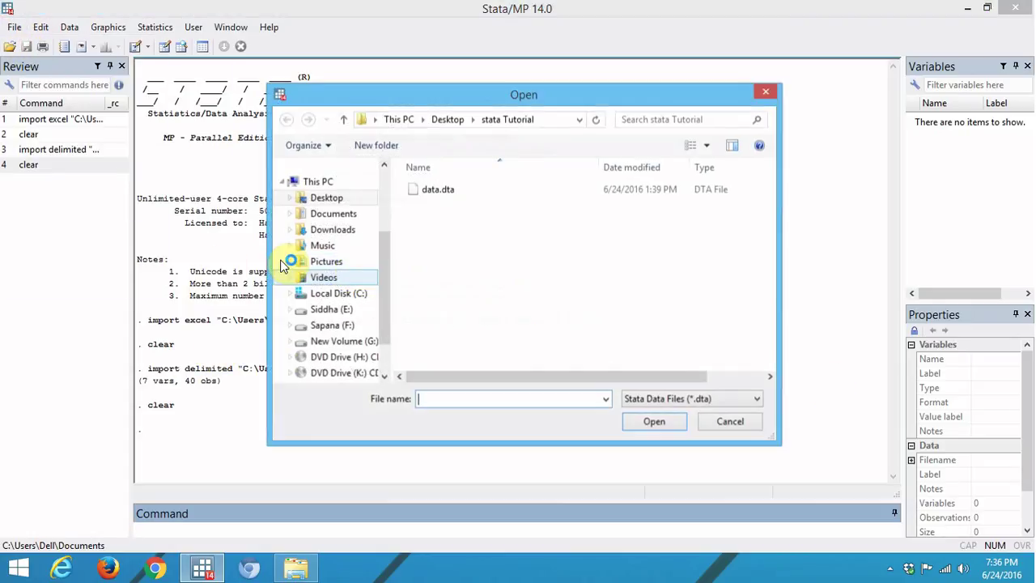
left_click(443, 199)
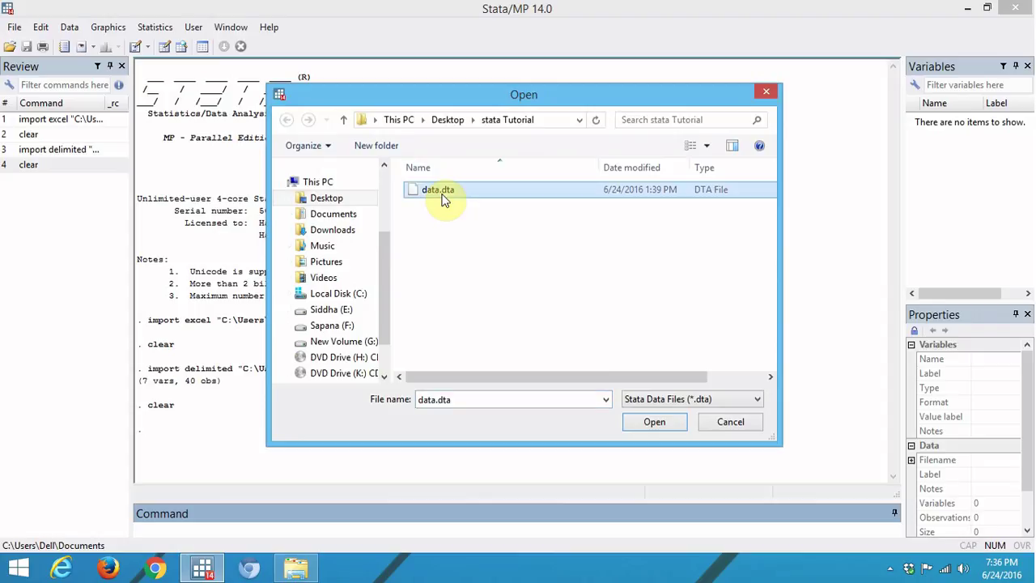
left_click(656, 422)
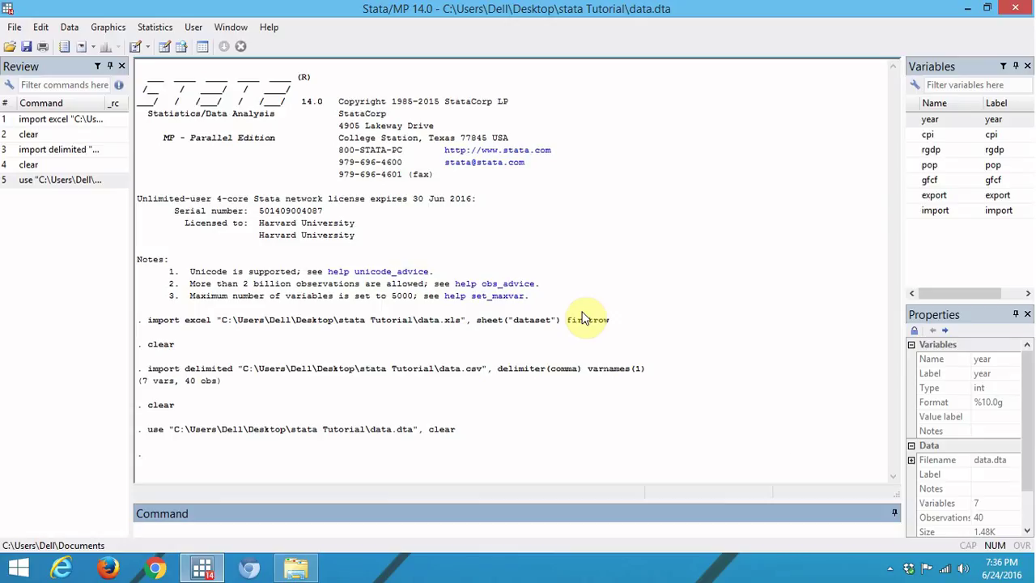
left_click(178, 50)
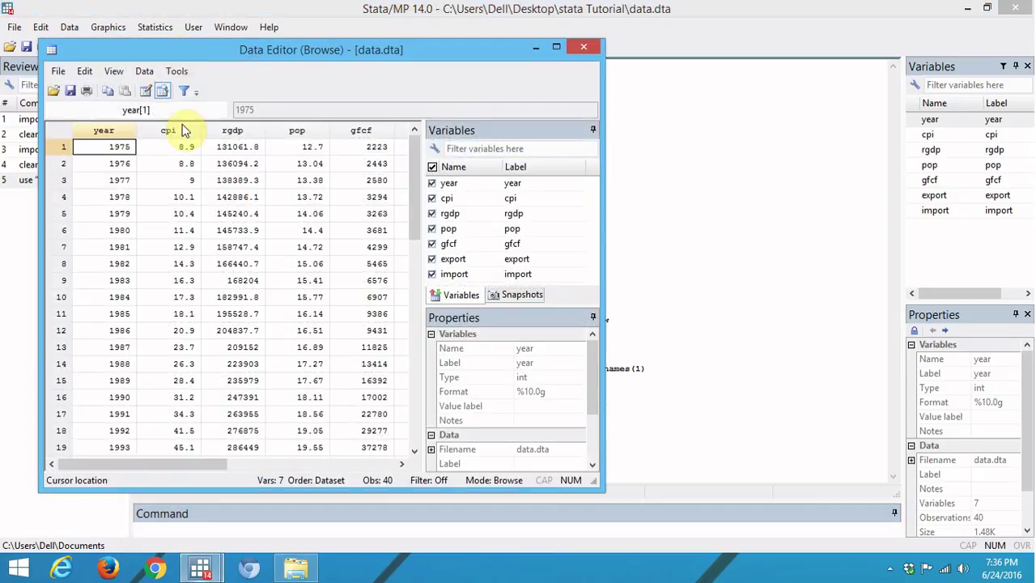
left_click(582, 49)
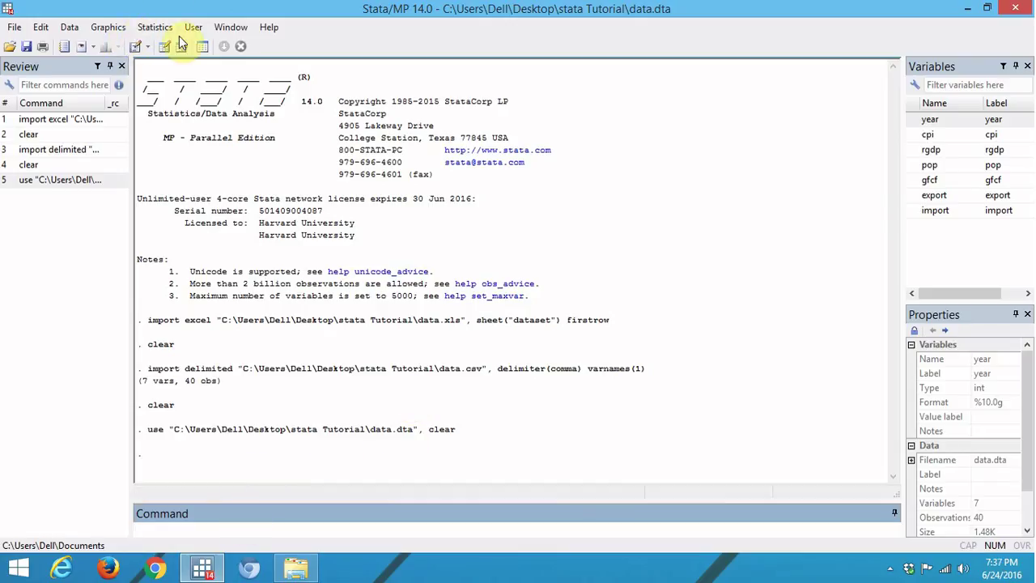
Step: Start a new, empty Do-file Editor from the Window menu
left_click(226, 28)
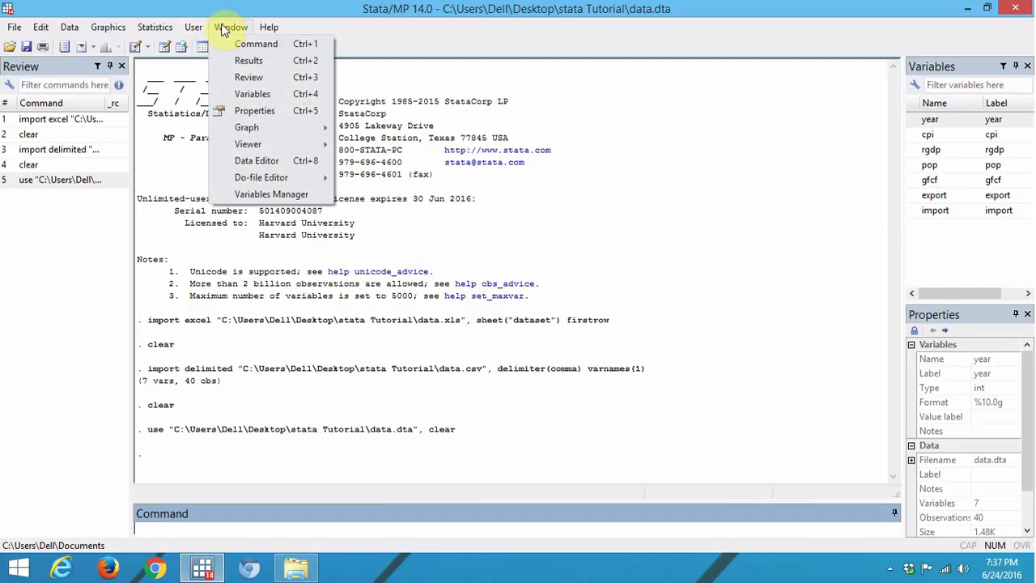
mouse_move(303, 175)
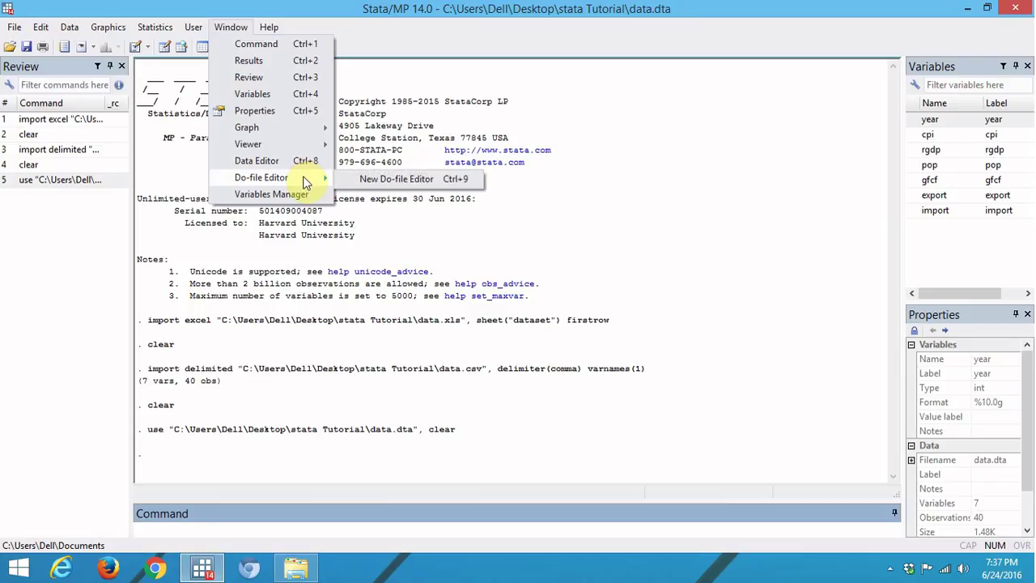
left_click(421, 179)
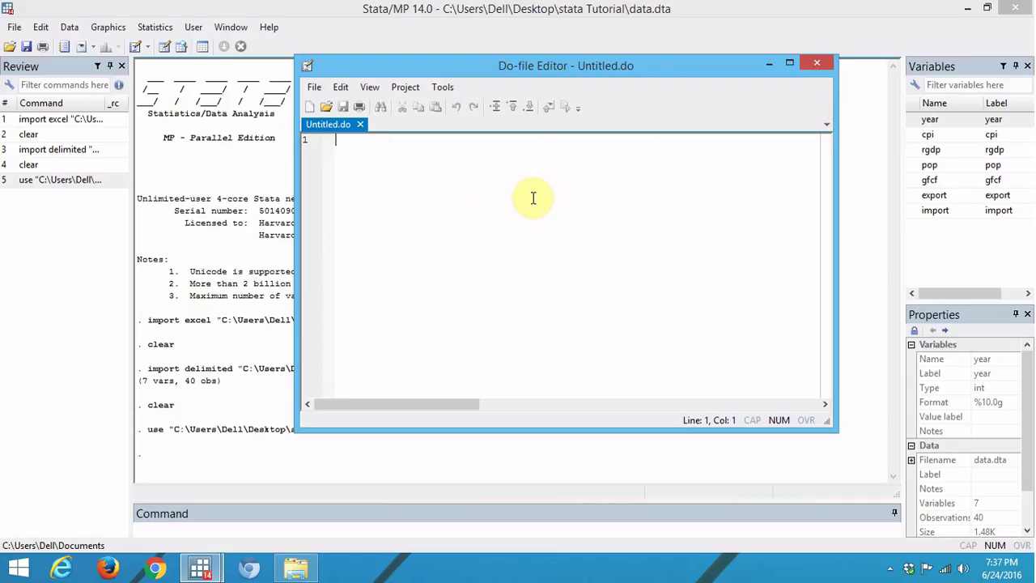
Step: Open stata_tutorial.do from the stata Tutorial folder in the Do-file Editor
left_click(315, 87)
mouse_move(370, 87)
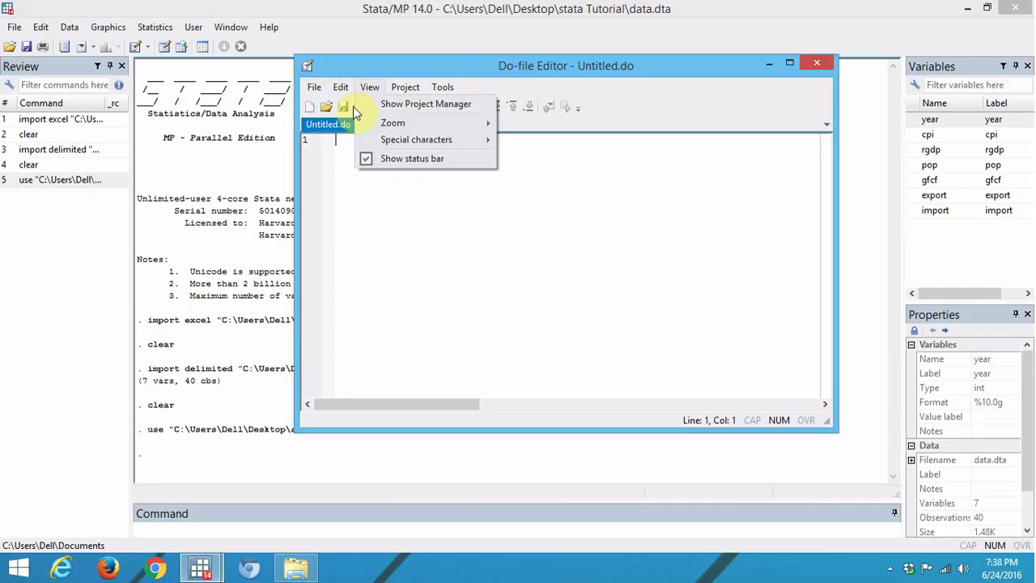
mouse_move(315, 89)
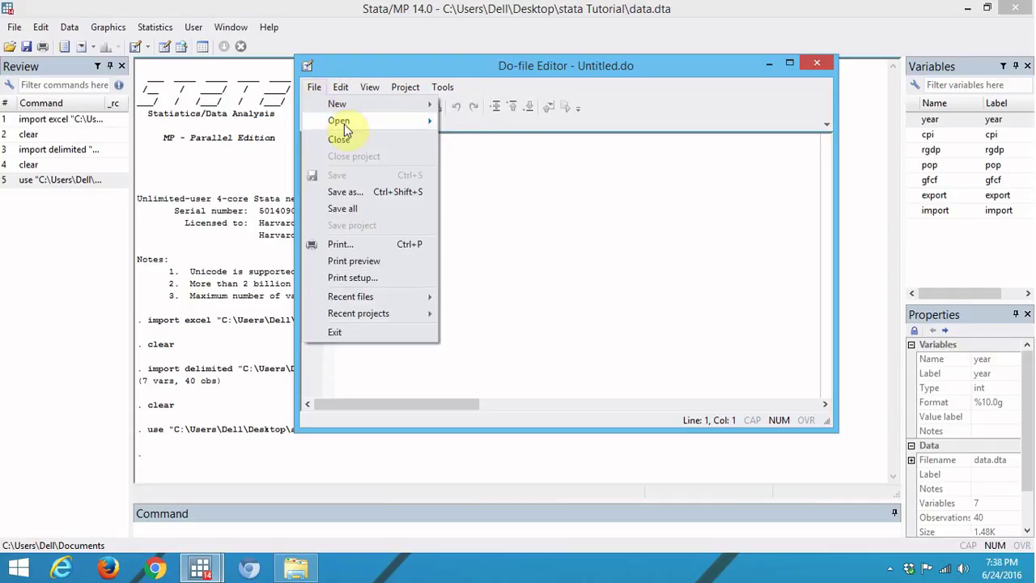
mouse_move(377, 123)
left_click(484, 127)
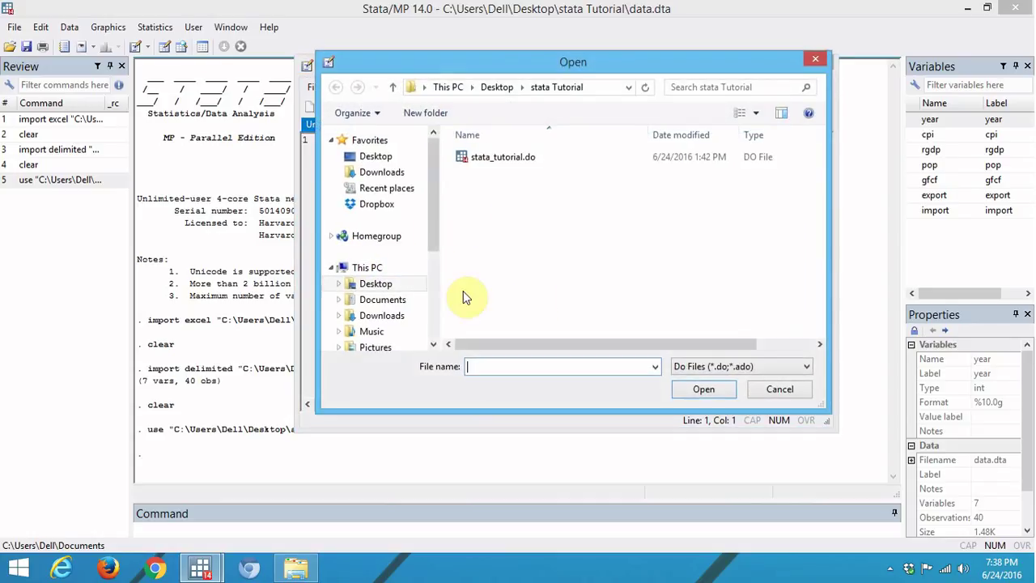
left_click(506, 157)
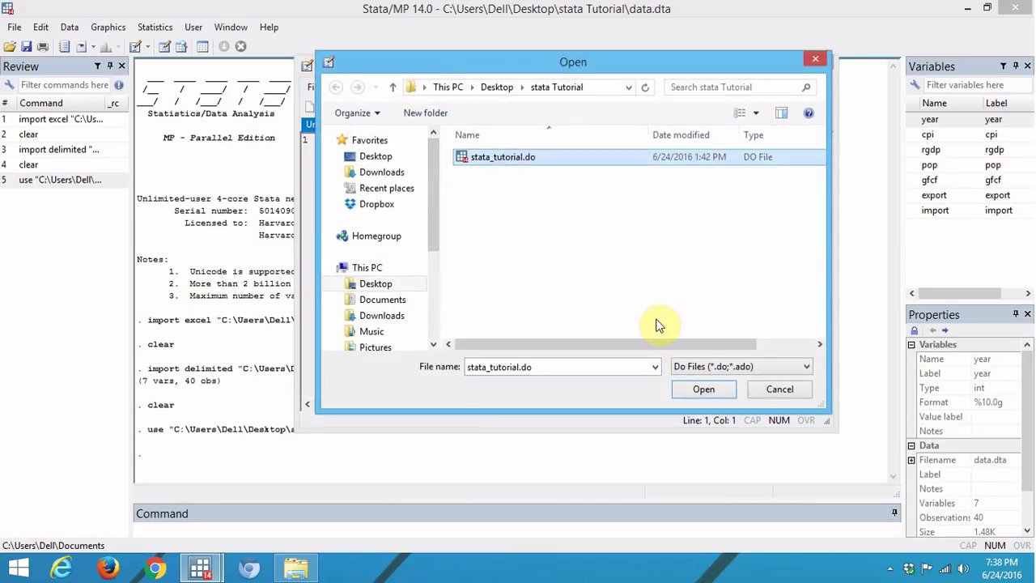
left_click(702, 389)
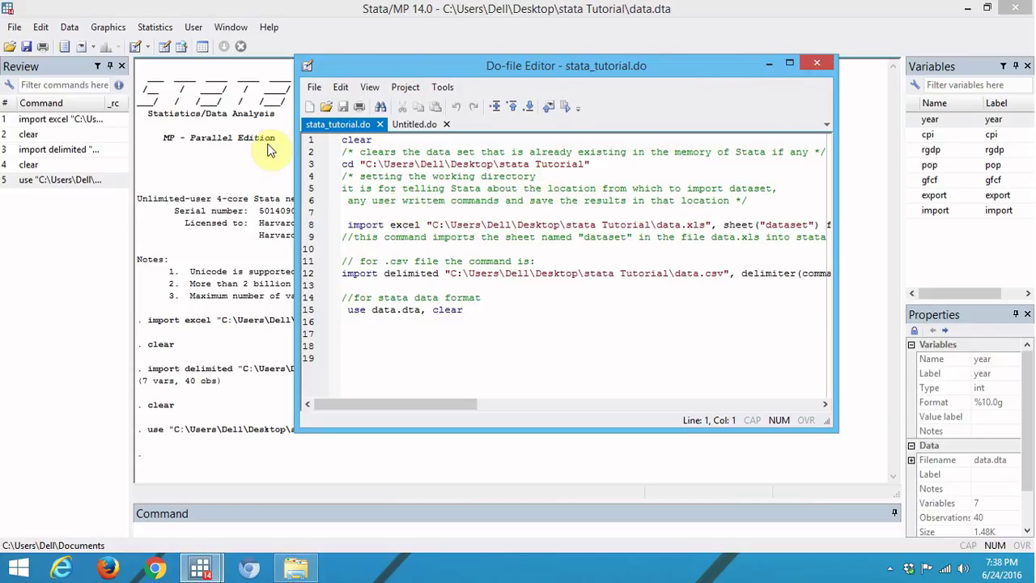
Step: Select line 1's clear command and execute it from the editor
left_click(309, 140)
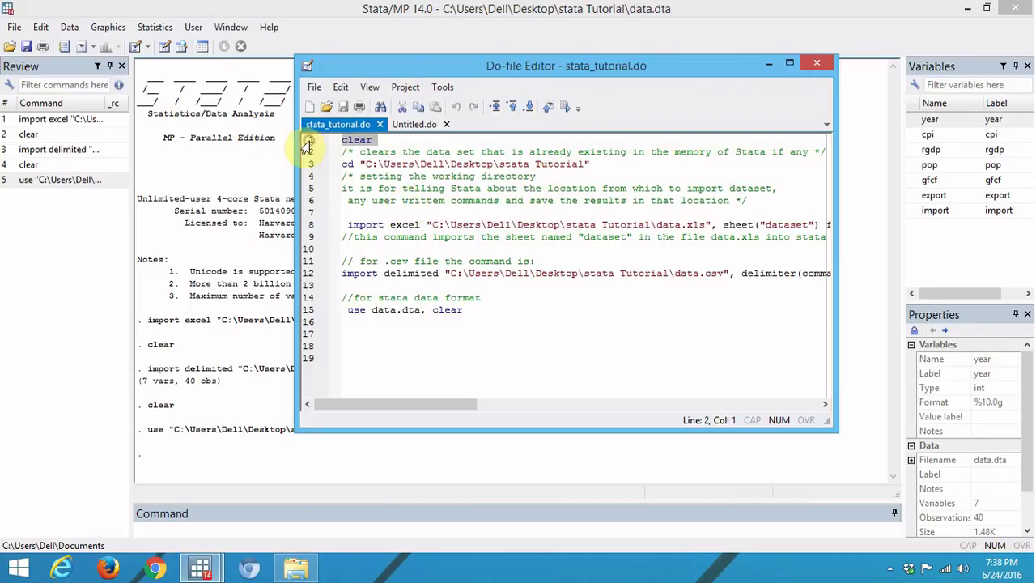
left_click(606, 246)
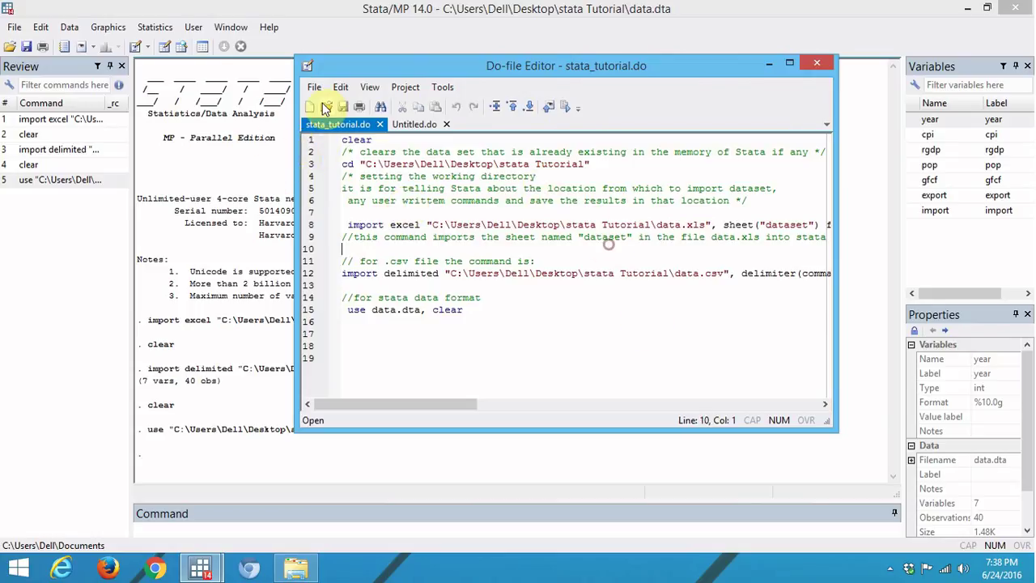
left_click(309, 142)
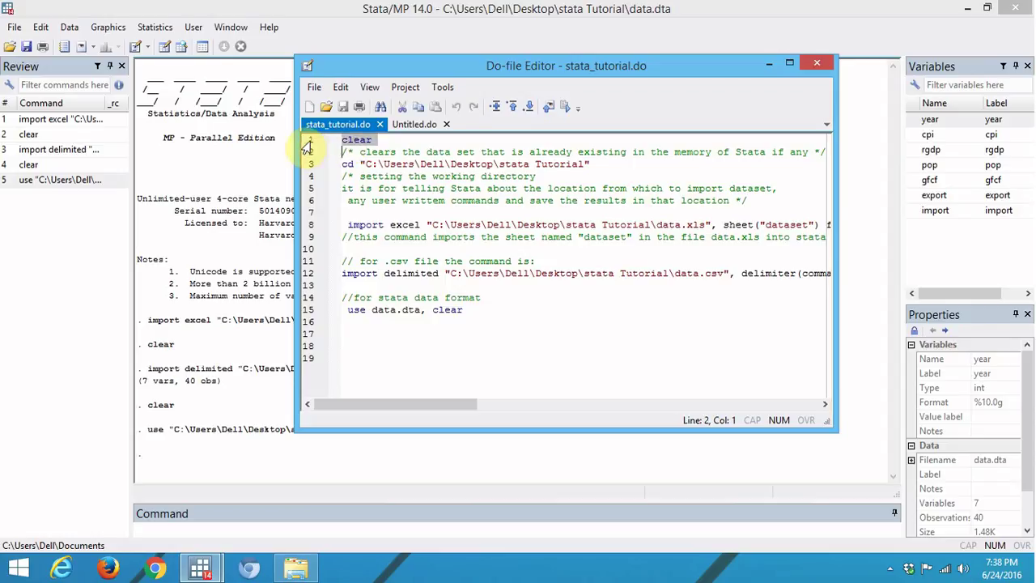
left_click(566, 109)
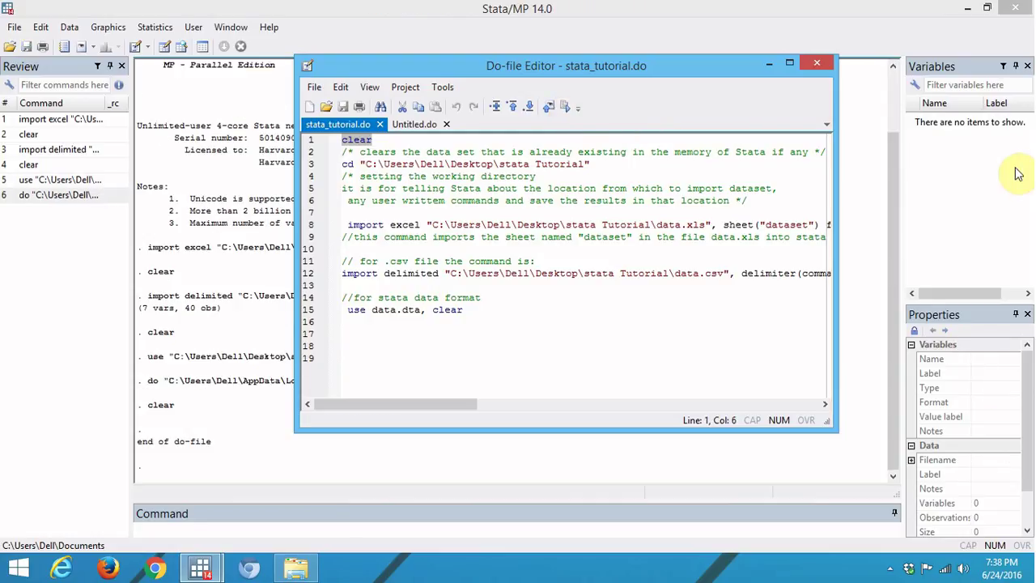
Step: Select line 3's cd command, then its folder path, to inspect them
left_click(430, 192)
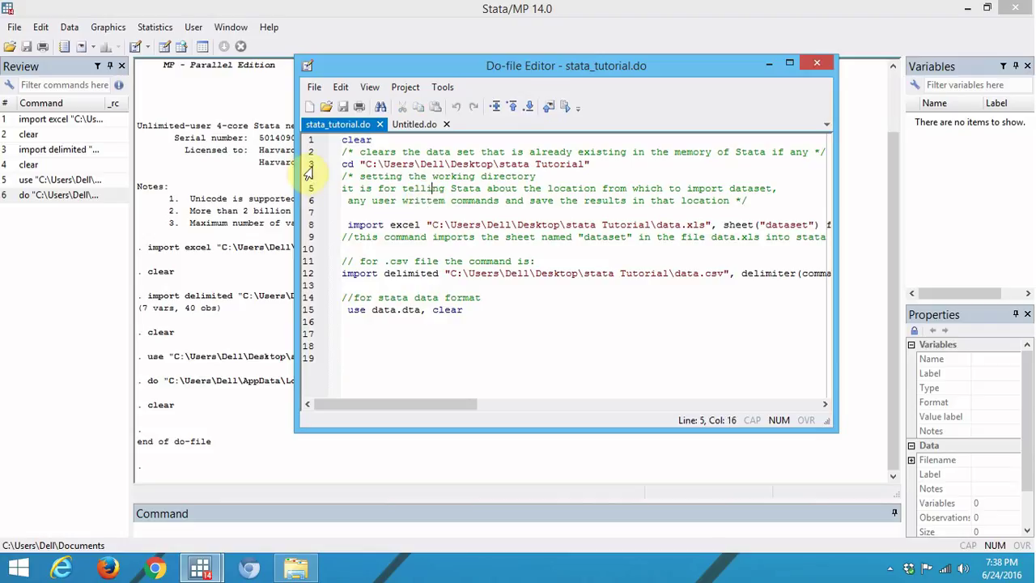
left_click(309, 165)
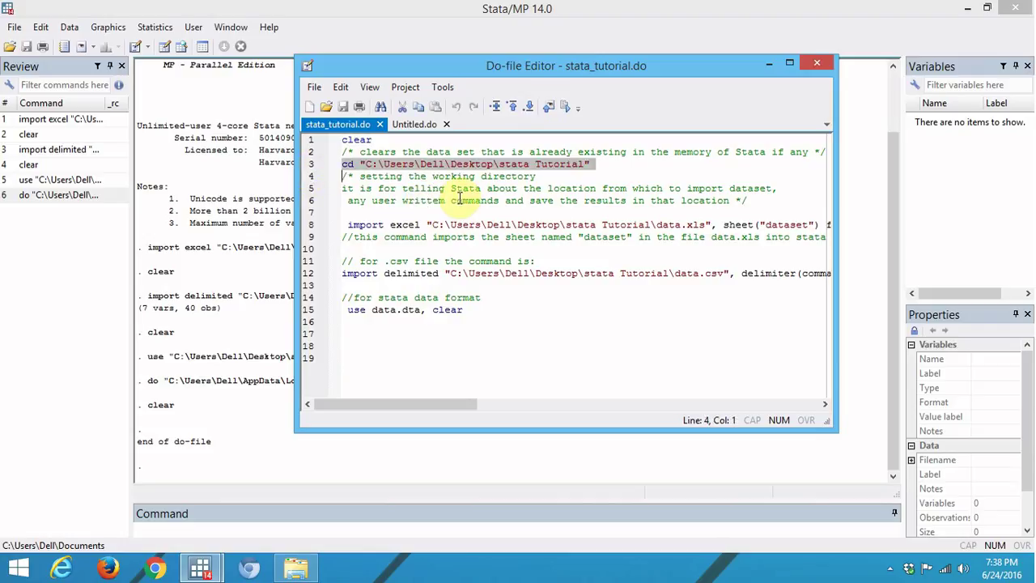
left_click(542, 200)
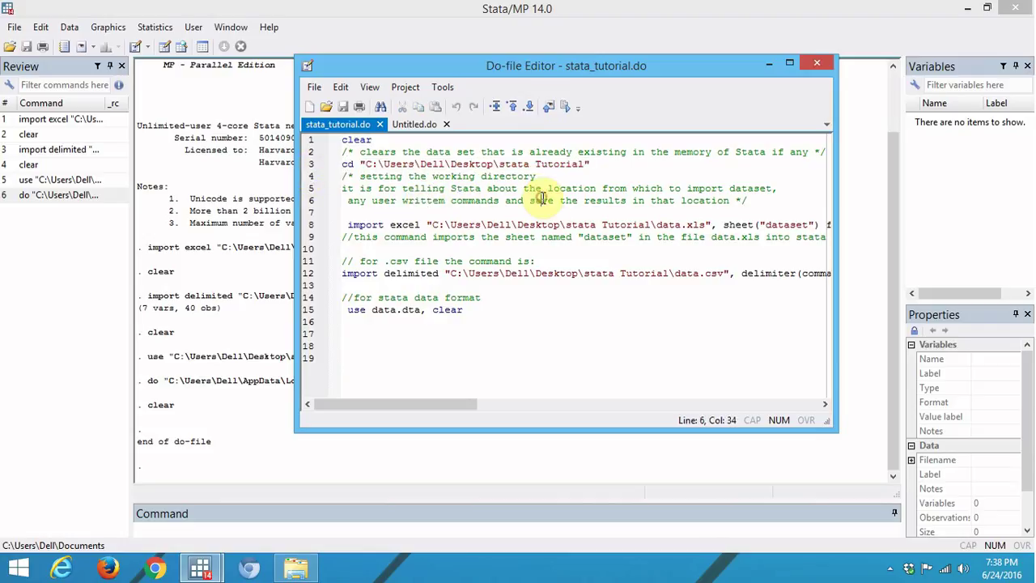
left_click(308, 165)
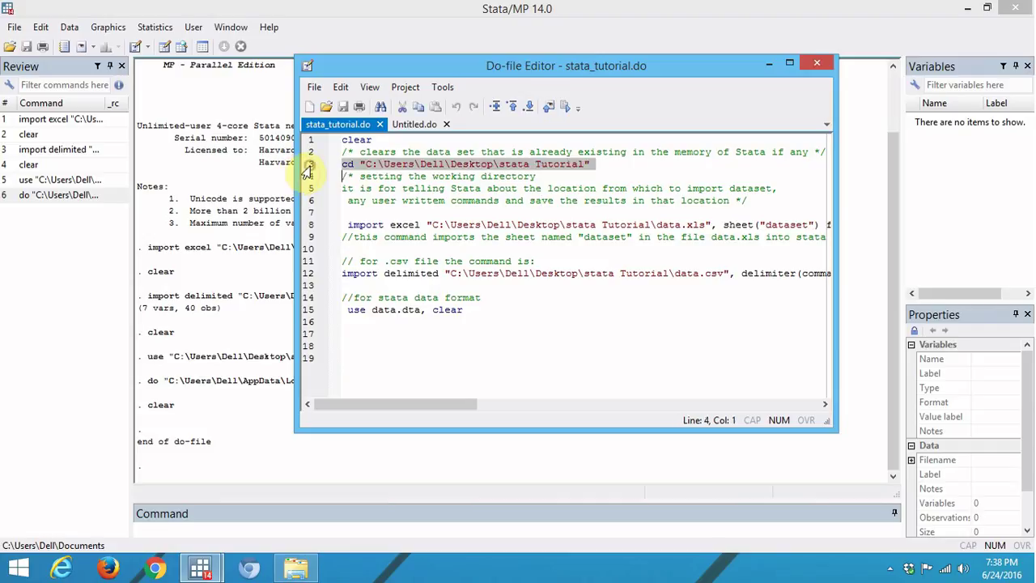
left_click(425, 188)
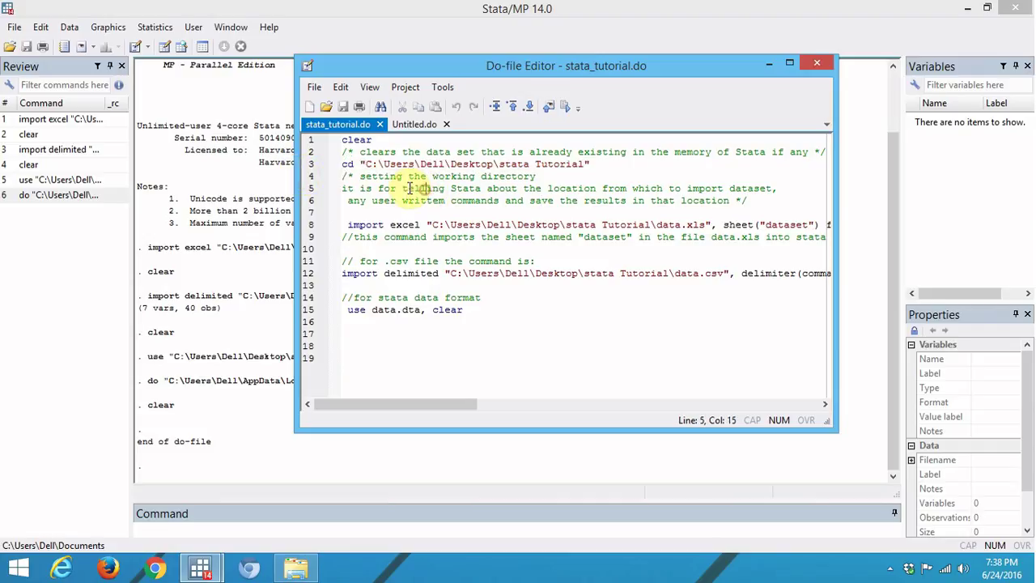
left_click_drag(366, 164, 588, 165)
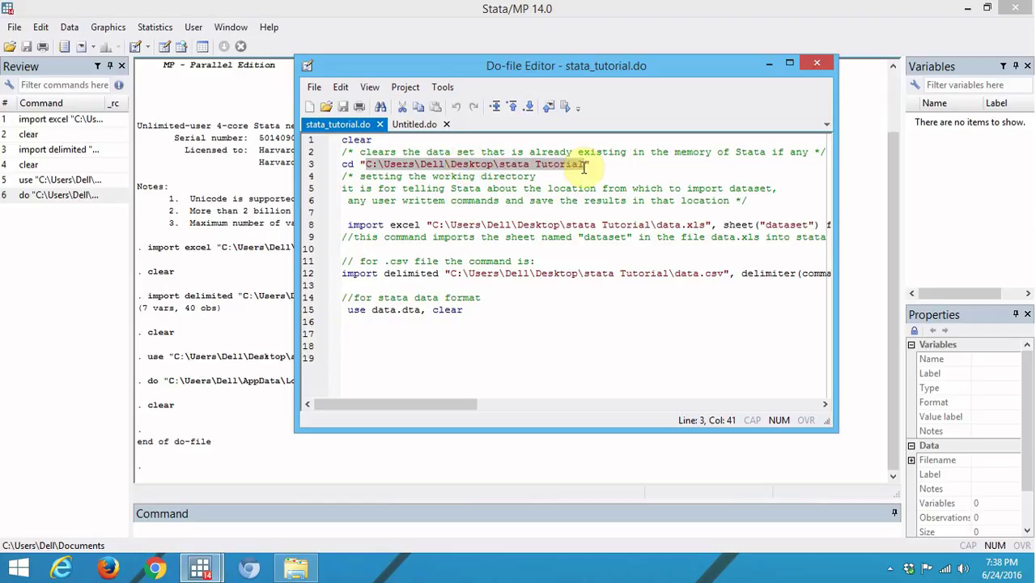
left_click(371, 176)
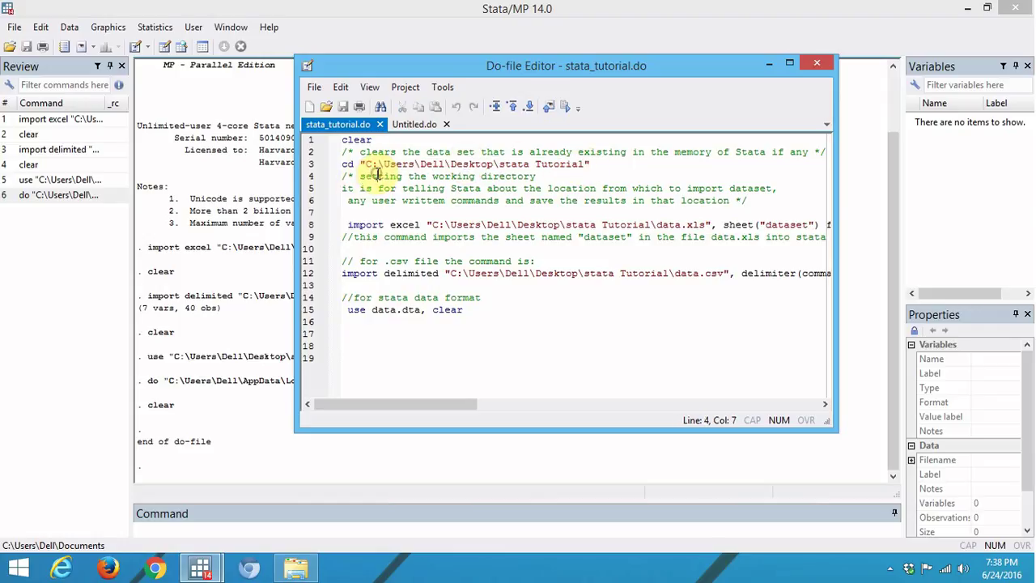
Step: Re-check the cd folder path, then execute line 3 to set the working directory
left_click(366, 163)
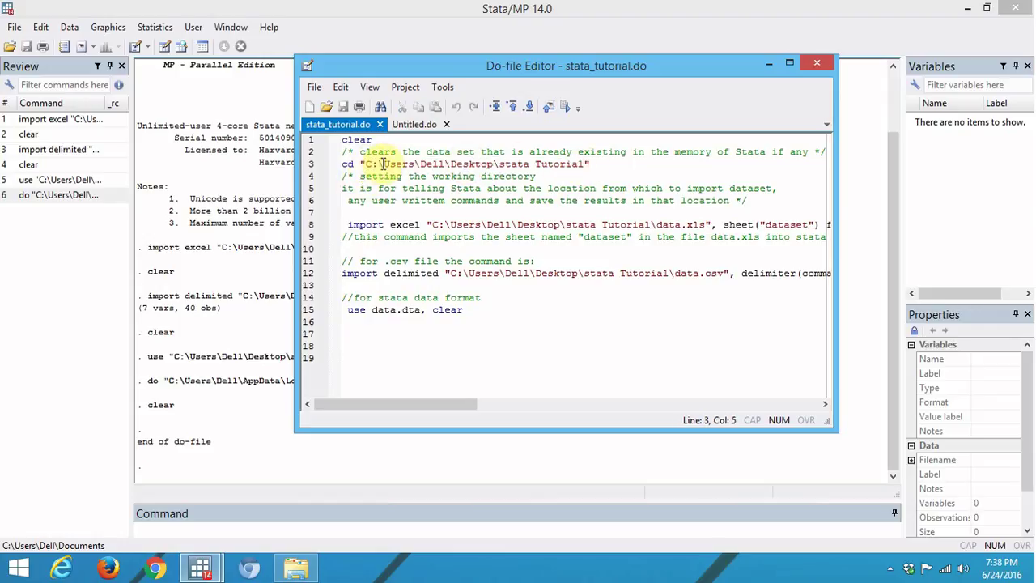
left_click(396, 164)
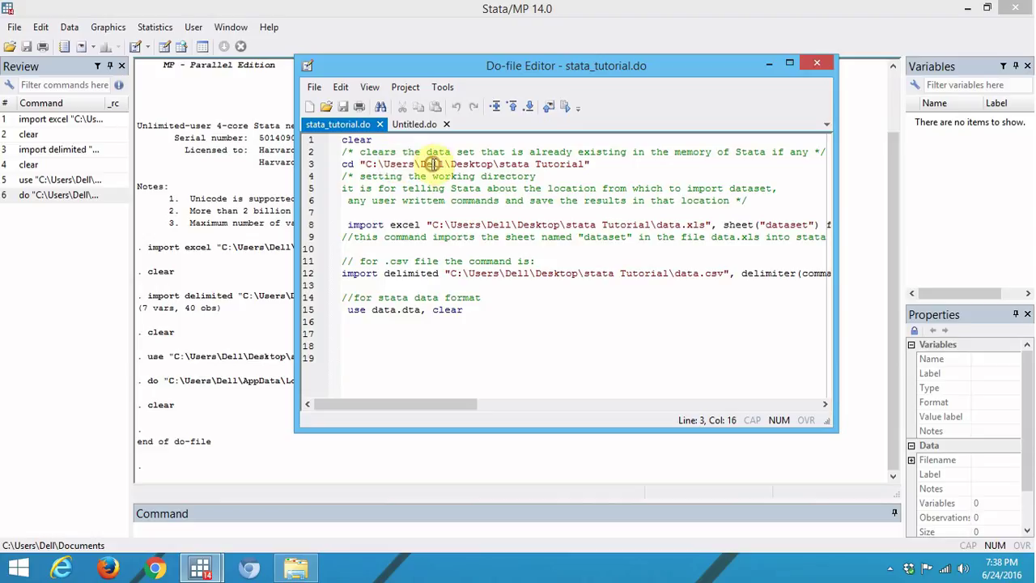
left_click(470, 164)
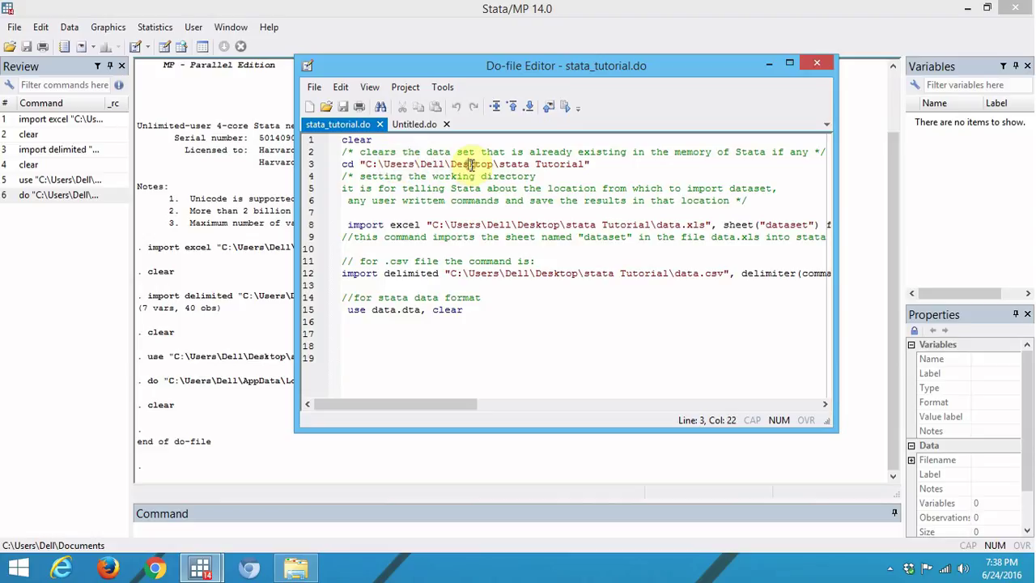
left_click(522, 163)
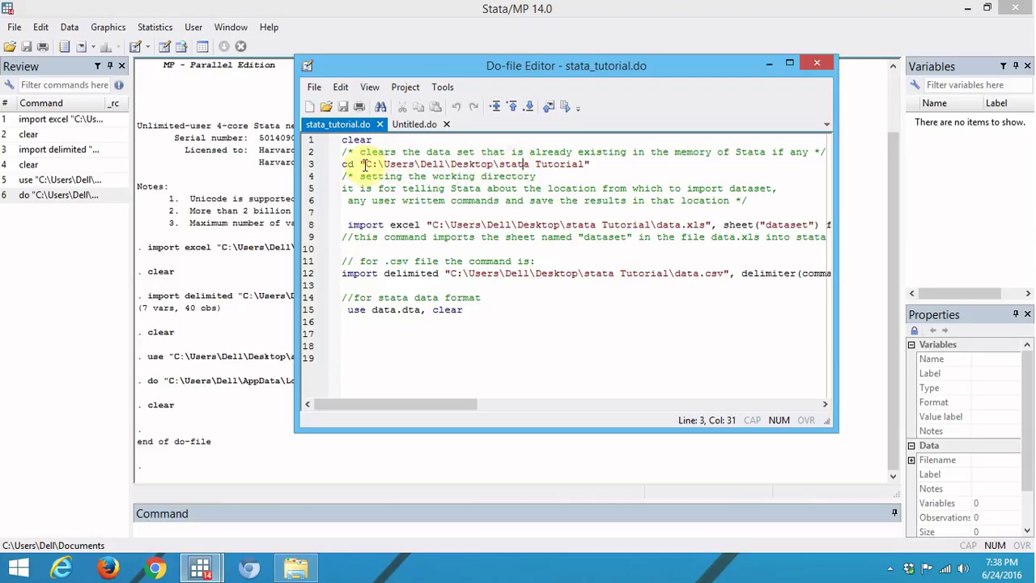
left_click_drag(366, 164, 588, 164)
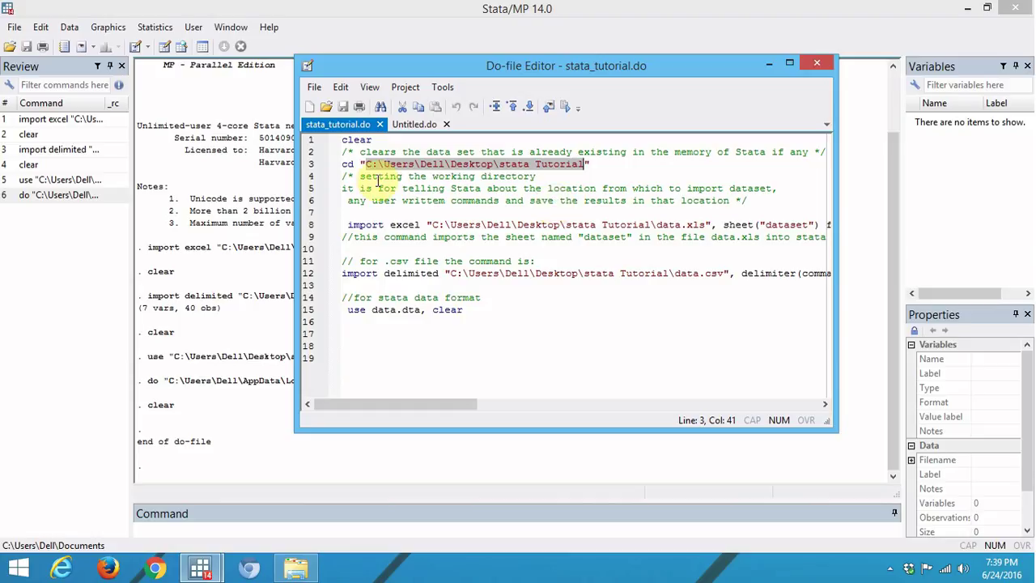
left_click(305, 166)
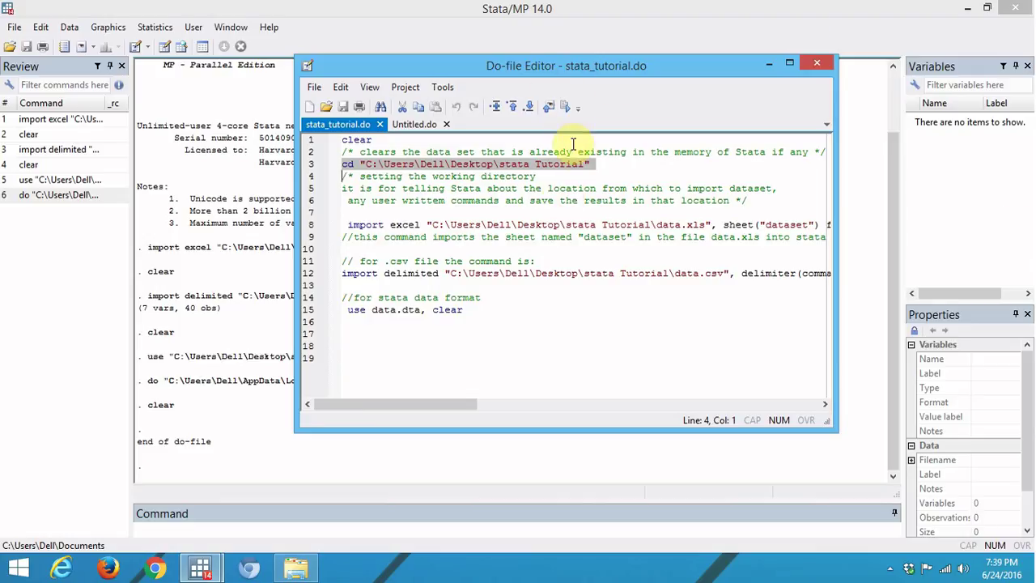
left_click(567, 109)
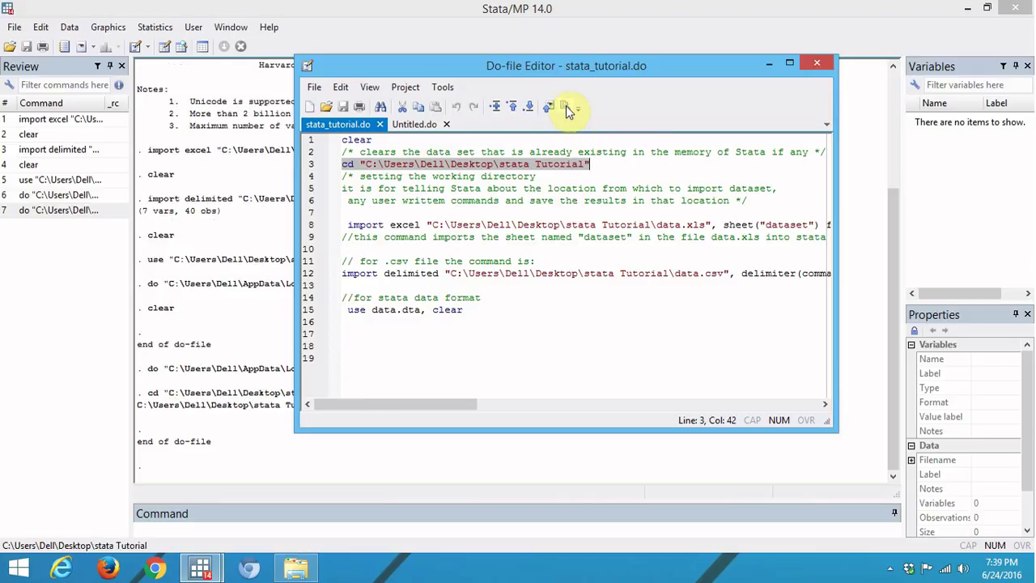
left_click(542, 164)
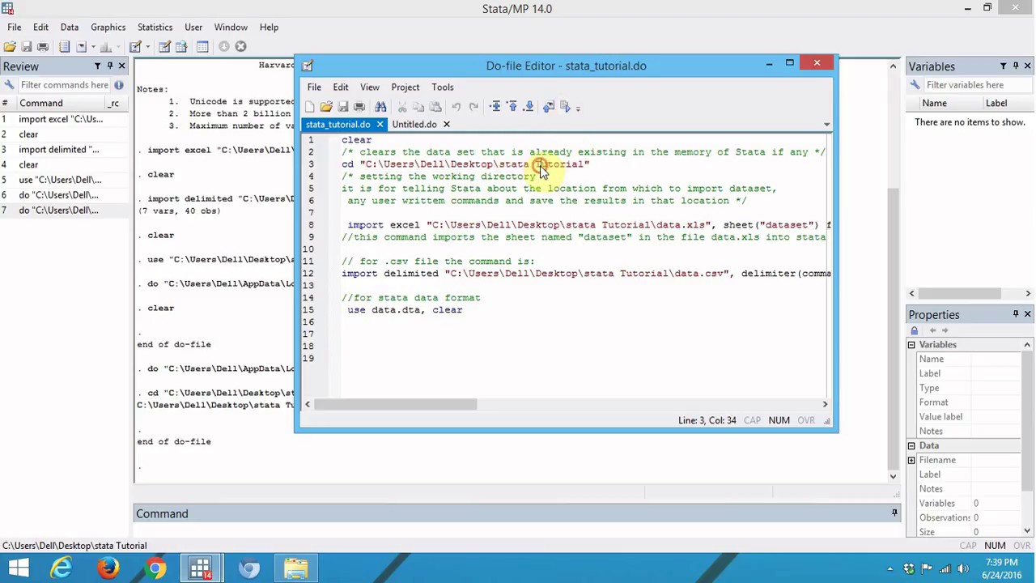
left_click_drag(501, 164, 585, 168)
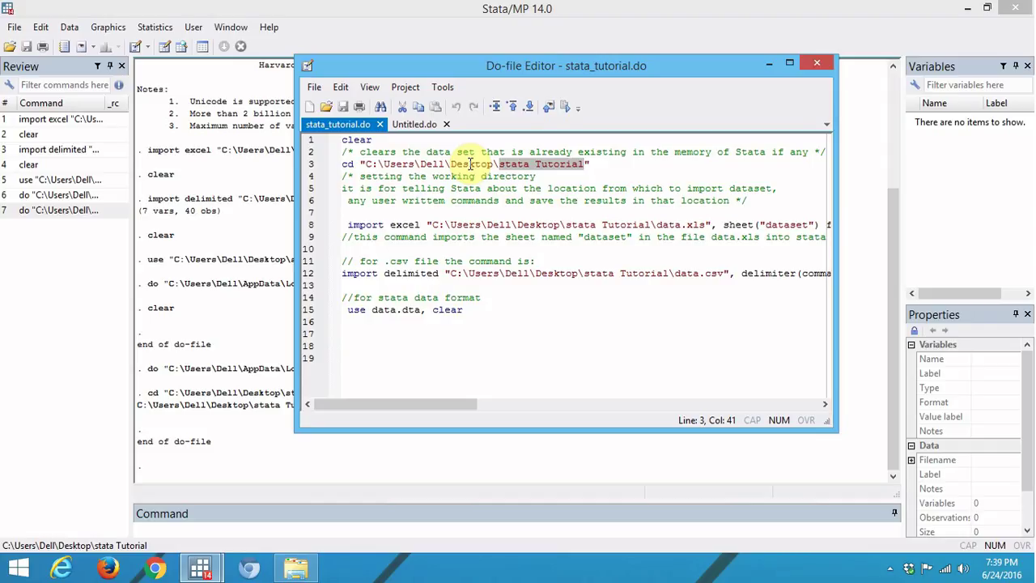
mouse_move(518, 165)
left_mouse_down()
mouse_move(586, 166)
mouse_move(499, 165)
left_mouse_up()
left_click(596, 188)
left_click(536, 164)
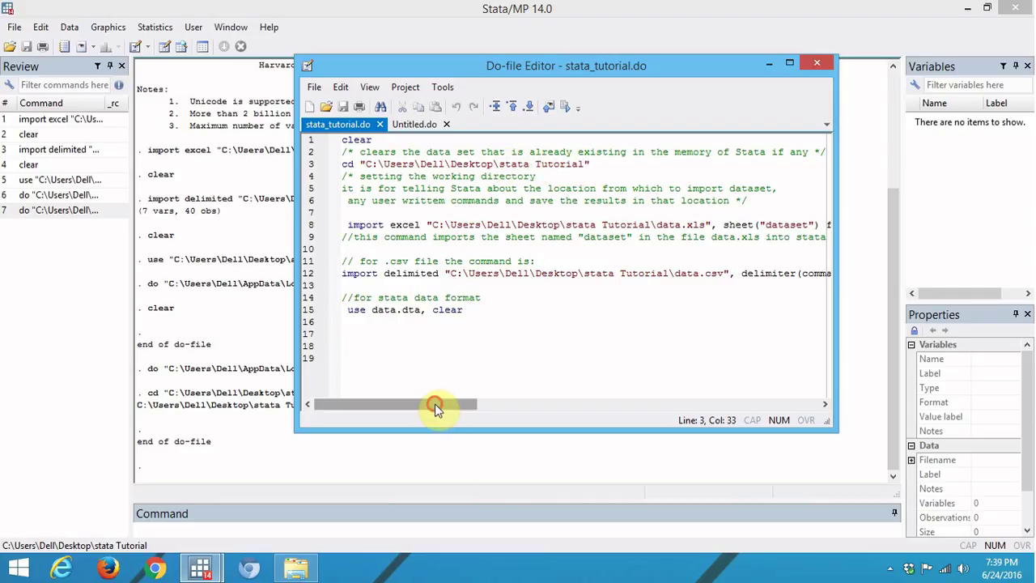
left_click(309, 231)
left_click(554, 257)
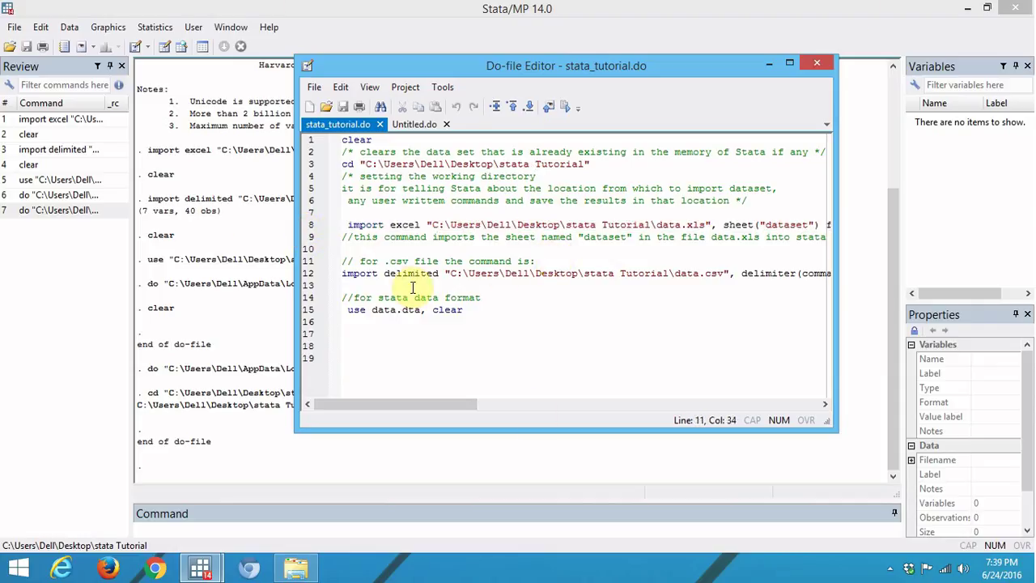
left_click(312, 226)
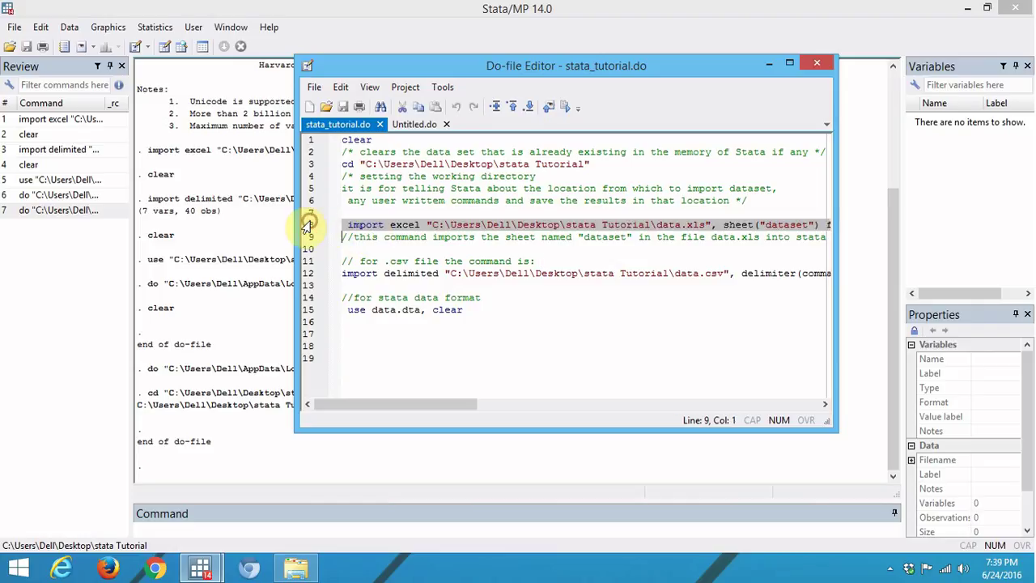
key("Down")
left_click(411, 225)
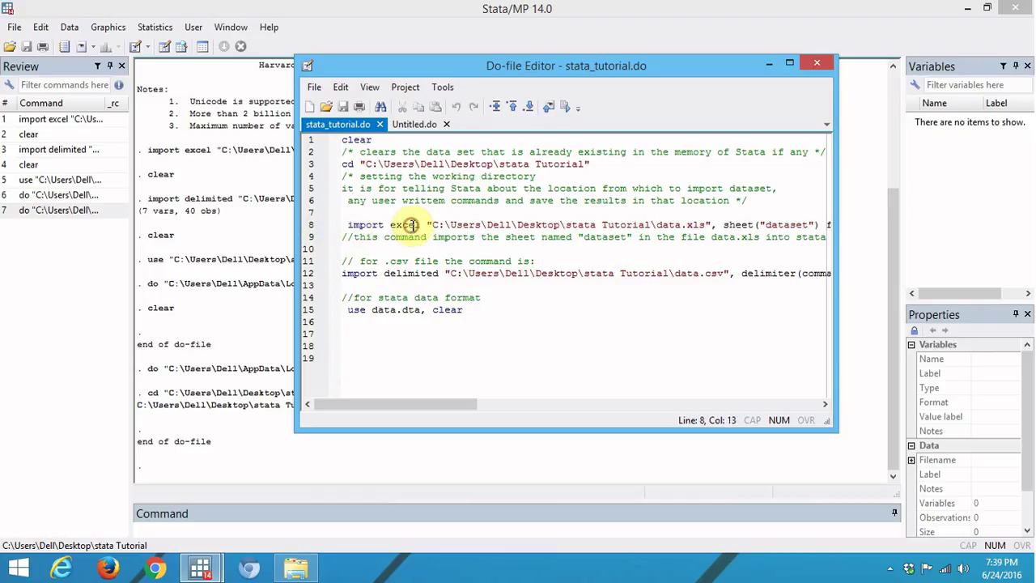
left_click_drag(430, 226, 651, 226)
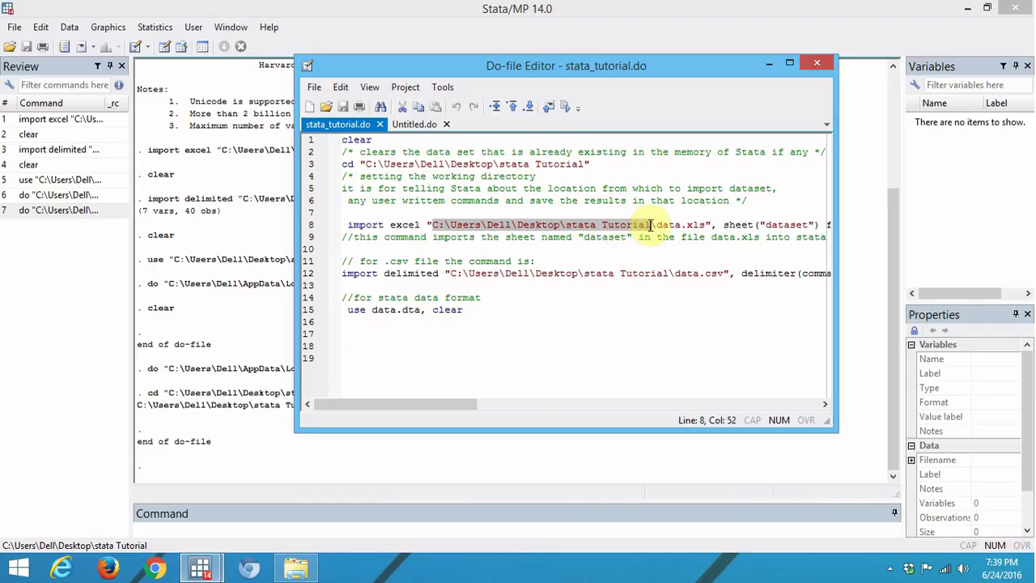
left_click(825, 404)
left_click(825, 404)
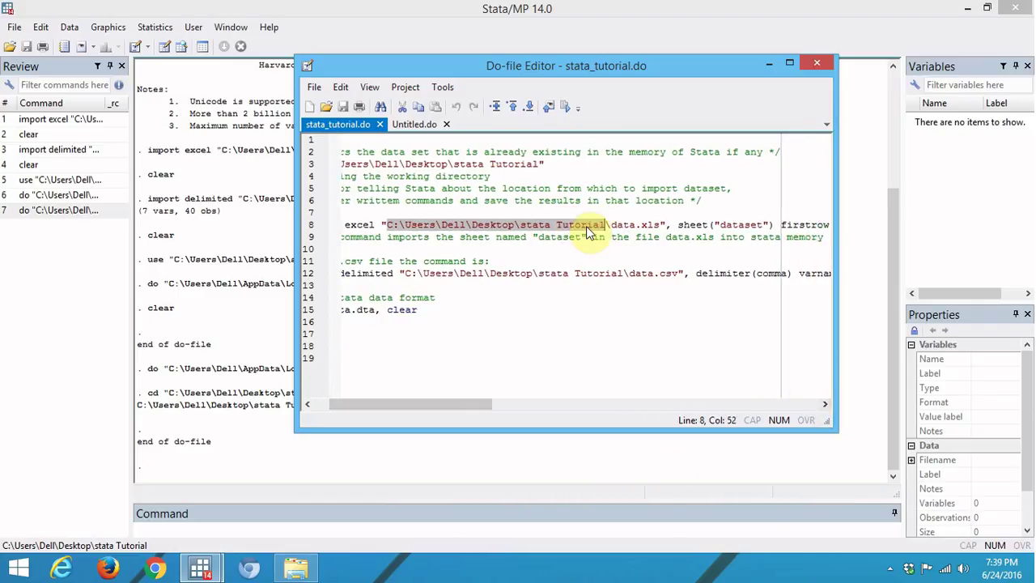
left_click(616, 225)
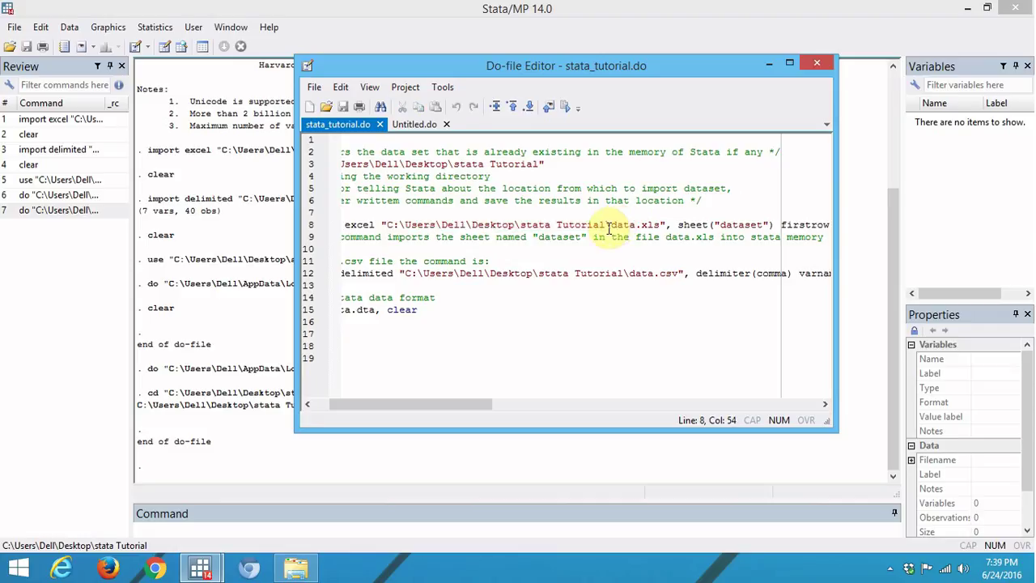
left_click_drag(613, 227, 635, 227)
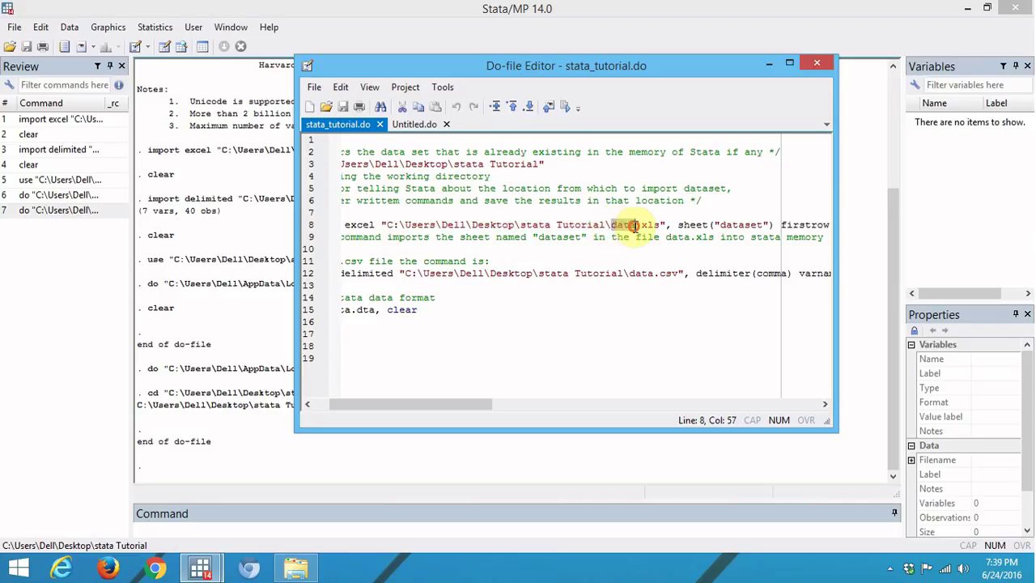
left_click(644, 225)
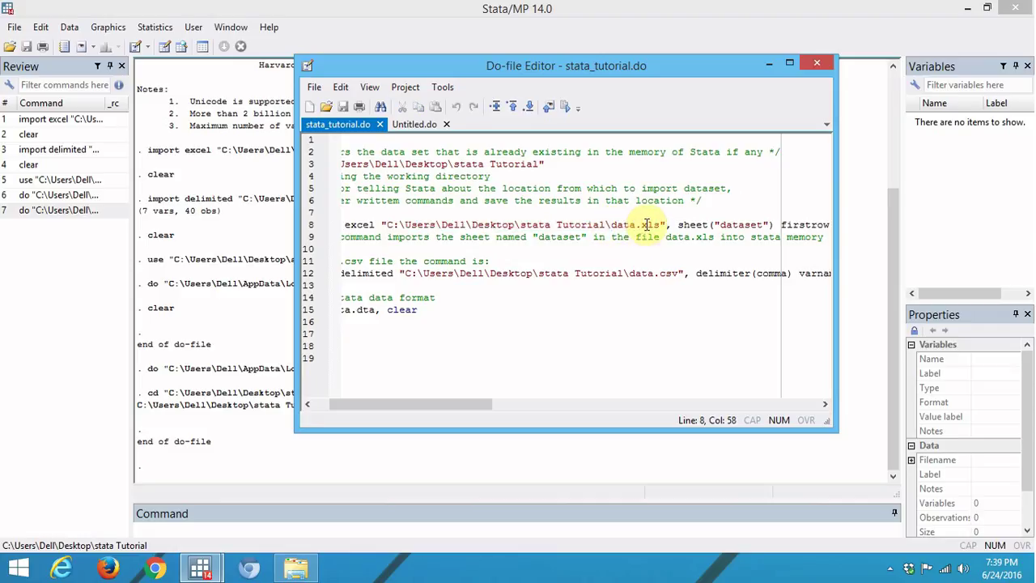
left_click_drag(647, 225, 658, 228)
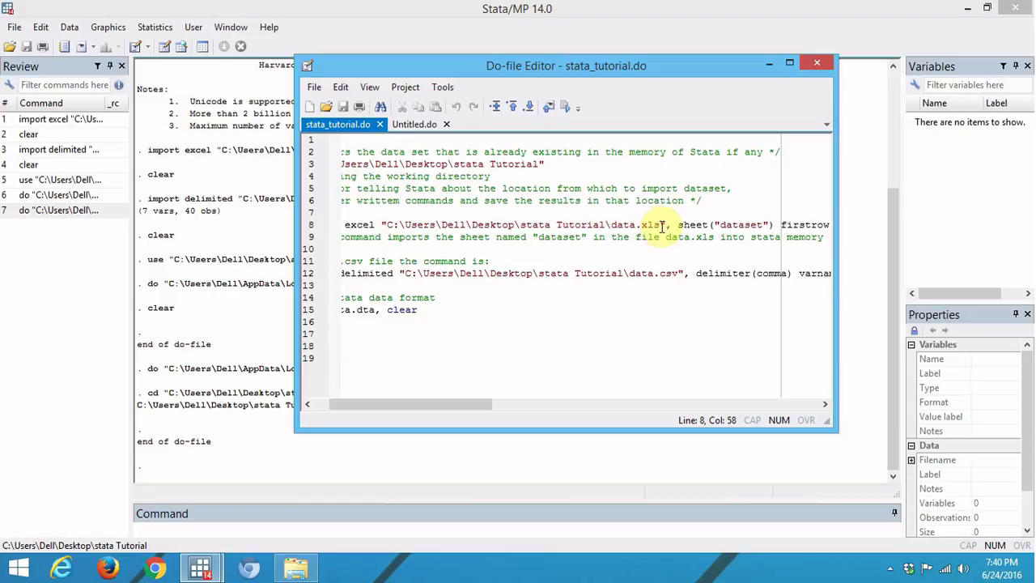
left_click_drag(680, 228, 704, 224)
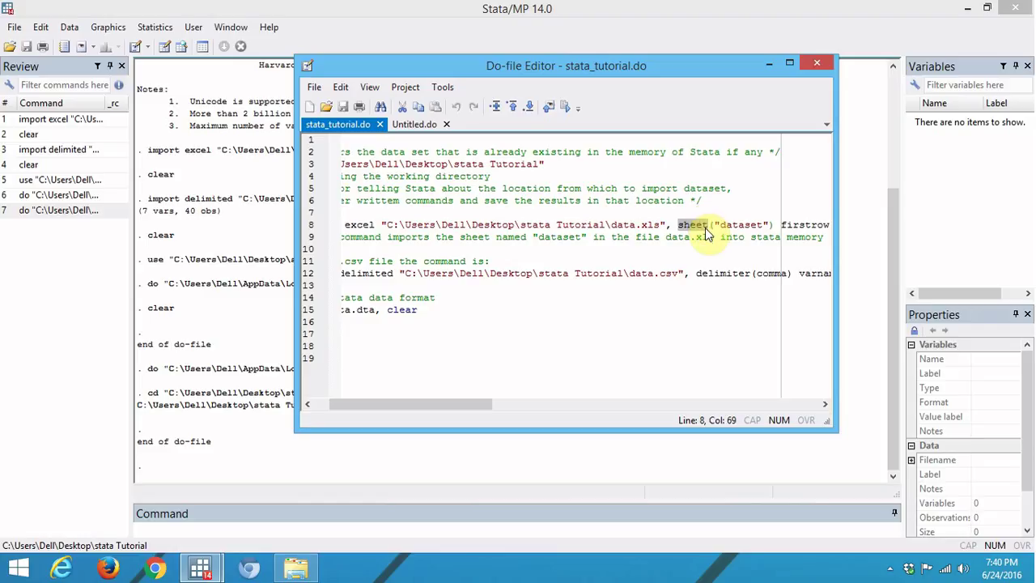
left_click(696, 225)
double_click(696, 225)
left_click(723, 227)
left_click_drag(721, 224, 761, 228)
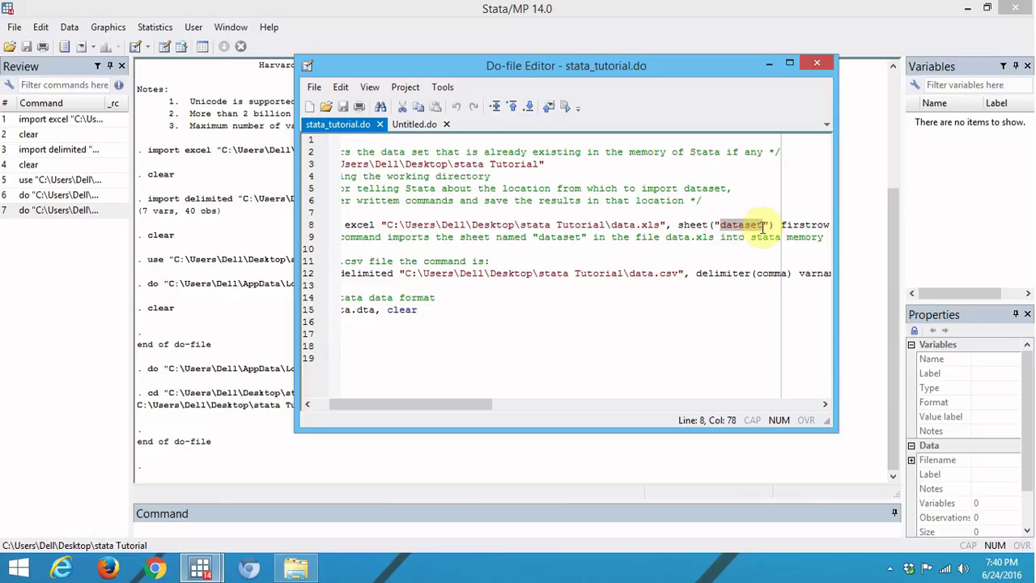
left_click(827, 404)
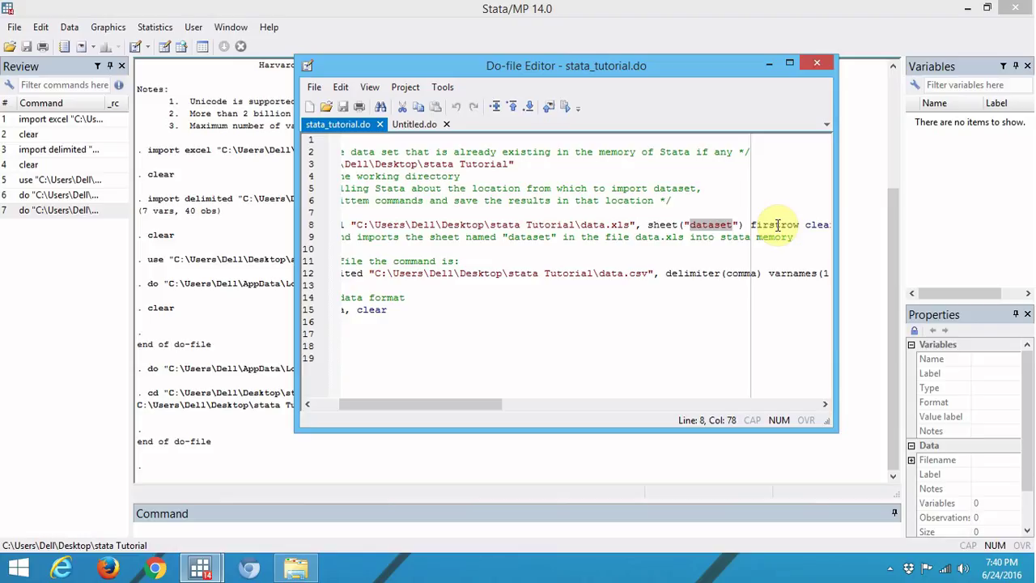
left_click_drag(753, 225, 791, 225)
left_click(826, 404)
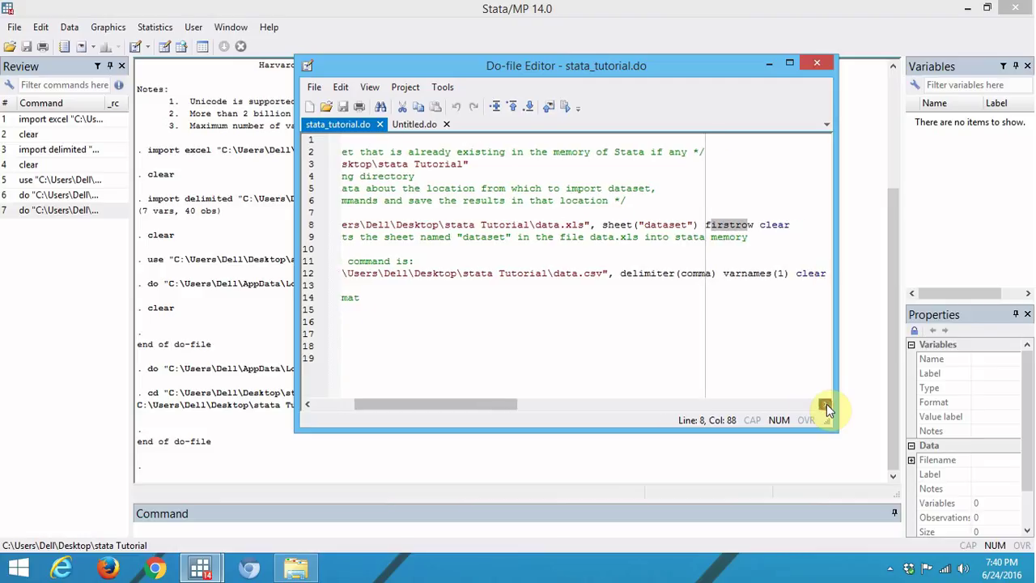
left_click(745, 224)
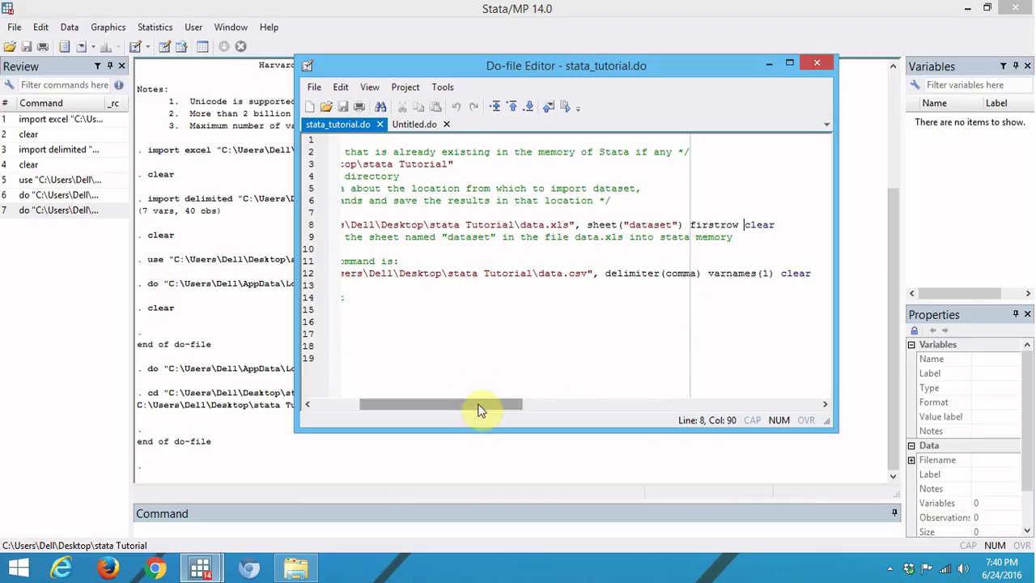
left_click_drag(476, 406, 419, 405)
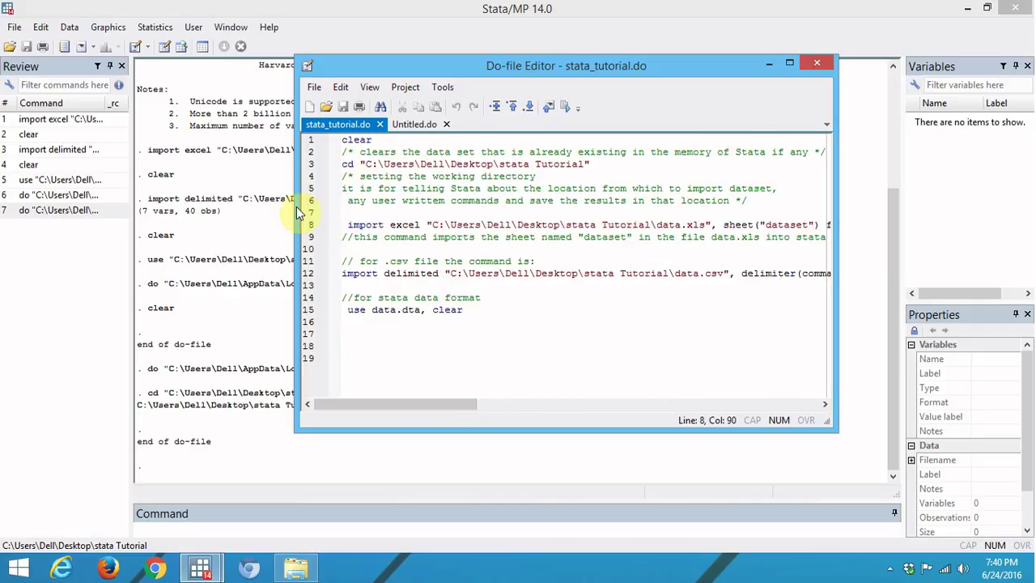
left_click(307, 229)
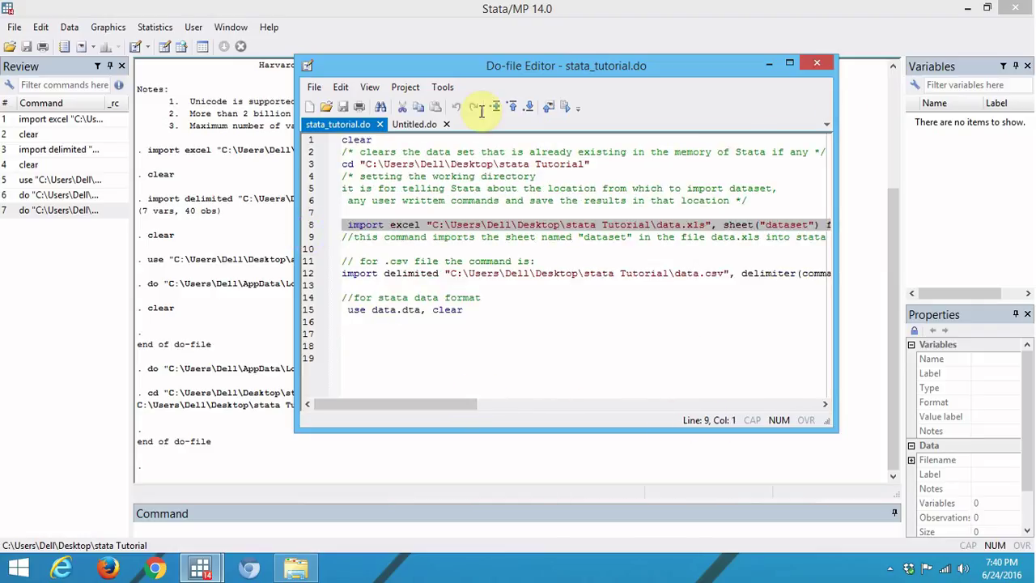
left_click(565, 110)
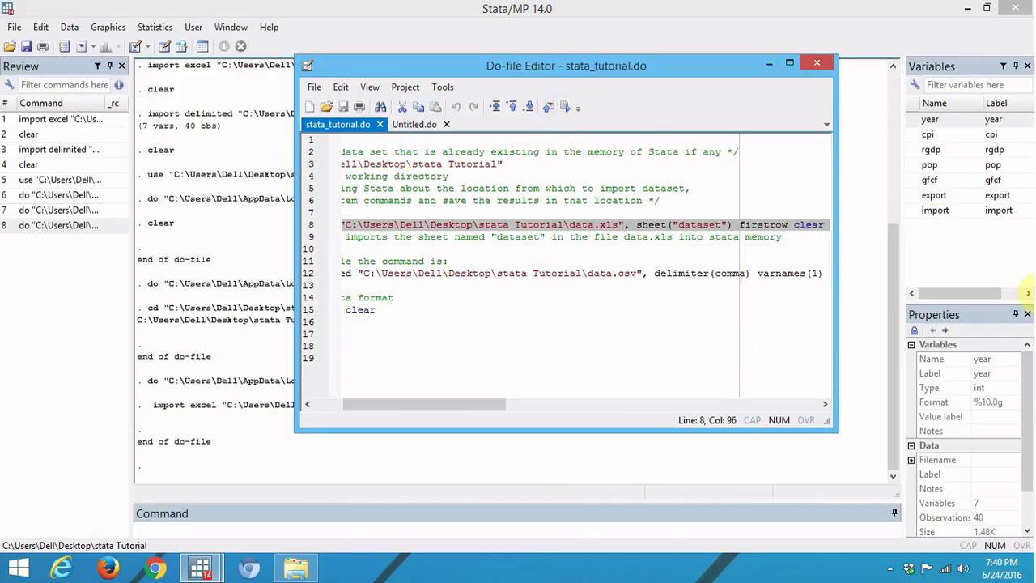
left_click(768, 65)
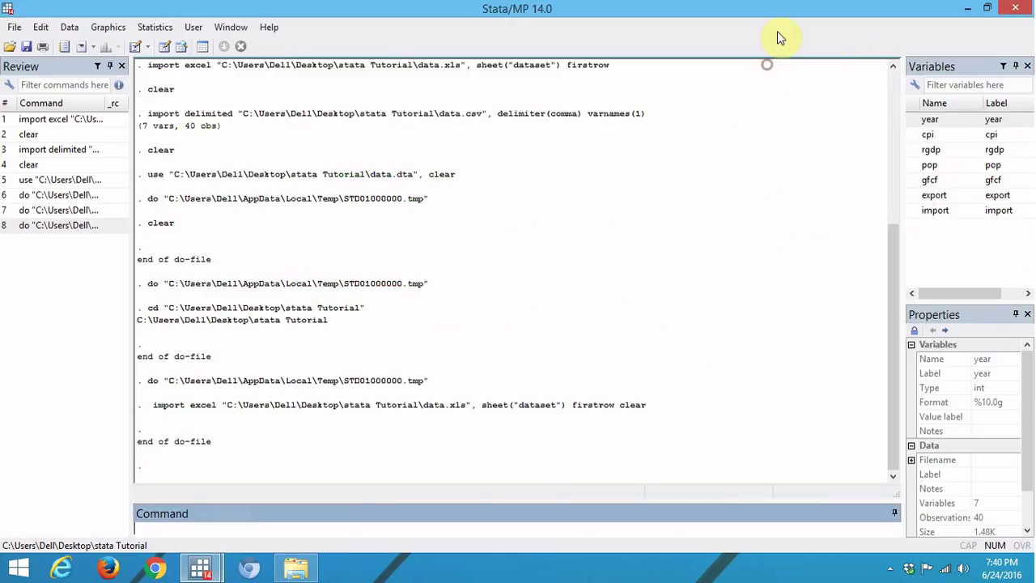
left_click(183, 48)
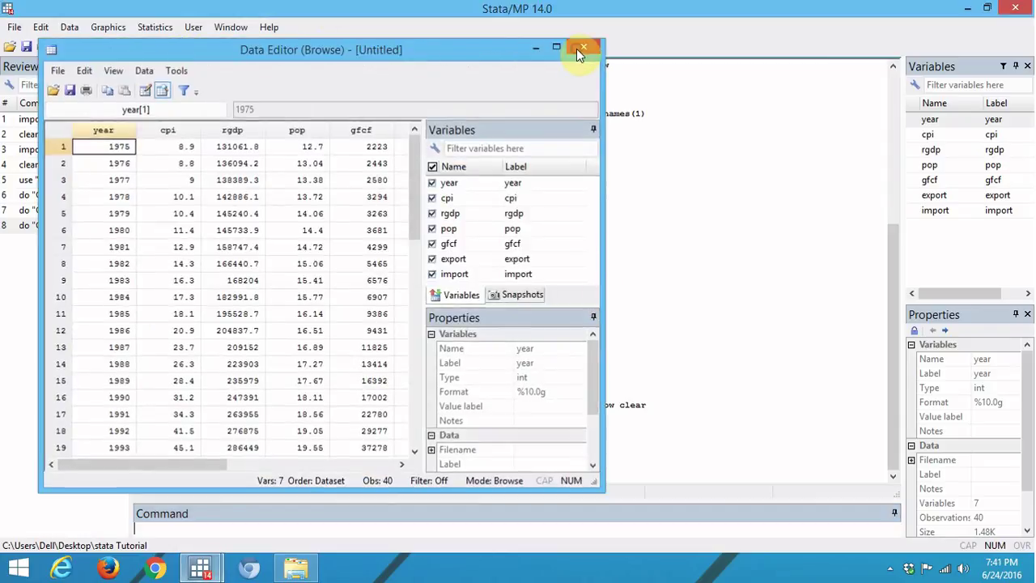
left_click(577, 48)
mouse_move(202, 572)
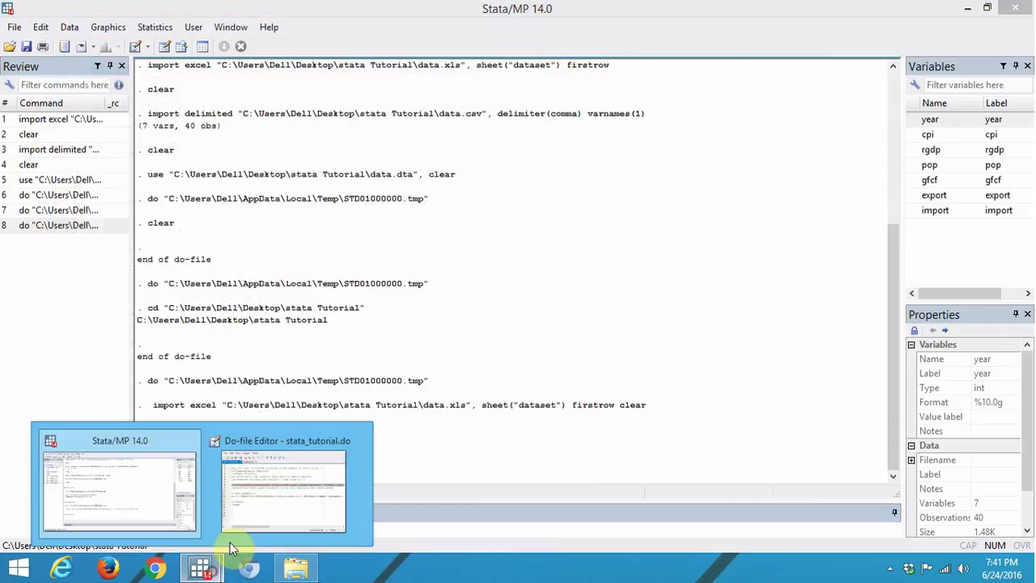
left_click(278, 511)
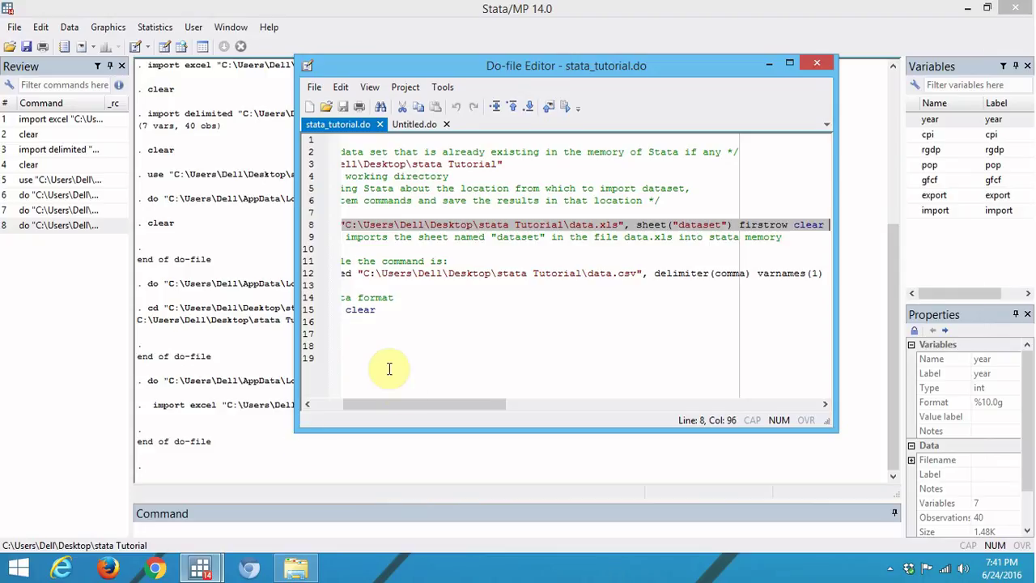
left_click_drag(411, 405, 336, 413)
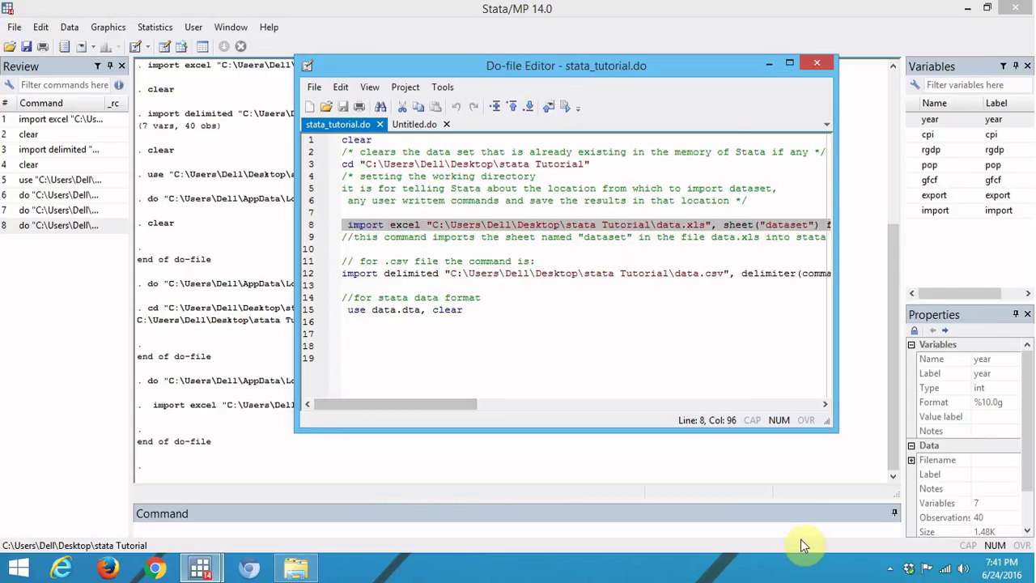
left_click(385, 274)
left_click(429, 275)
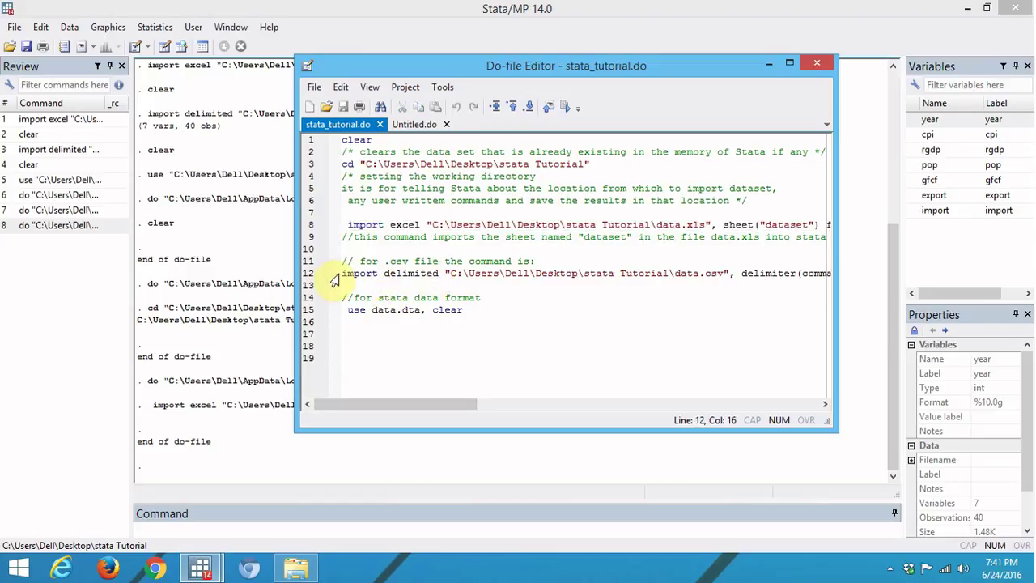
left_click(344, 273)
left_click_drag(344, 272, 671, 279)
left_click(483, 296)
left_click(665, 359)
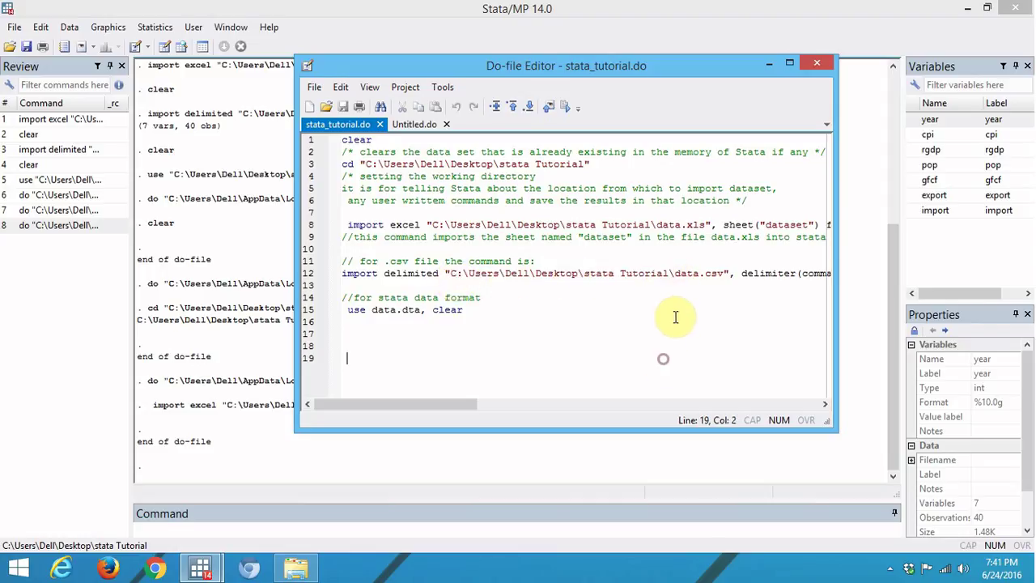
double_click(679, 273)
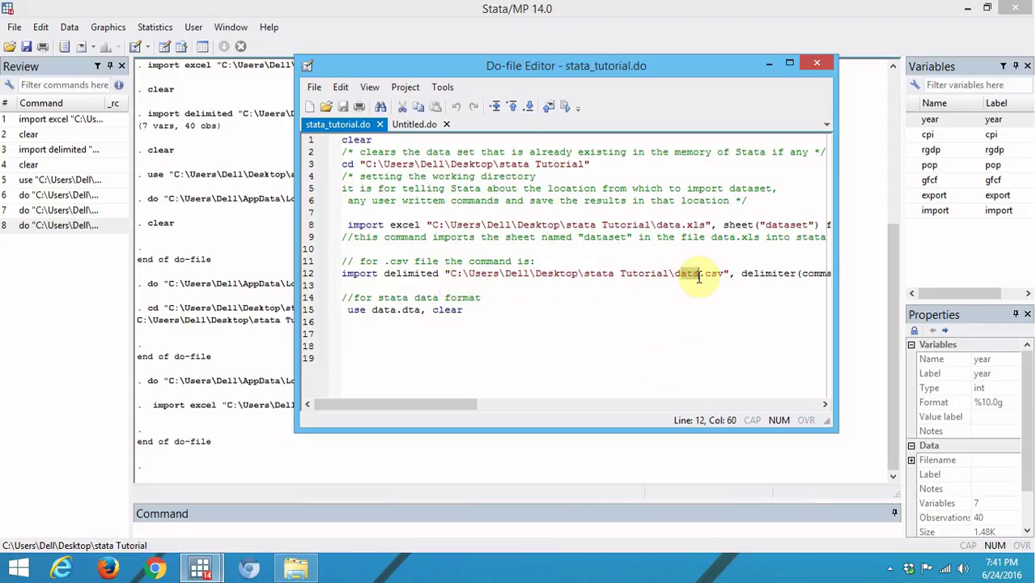
left_click(825, 404)
left_click(825, 404)
left_click(825, 404)
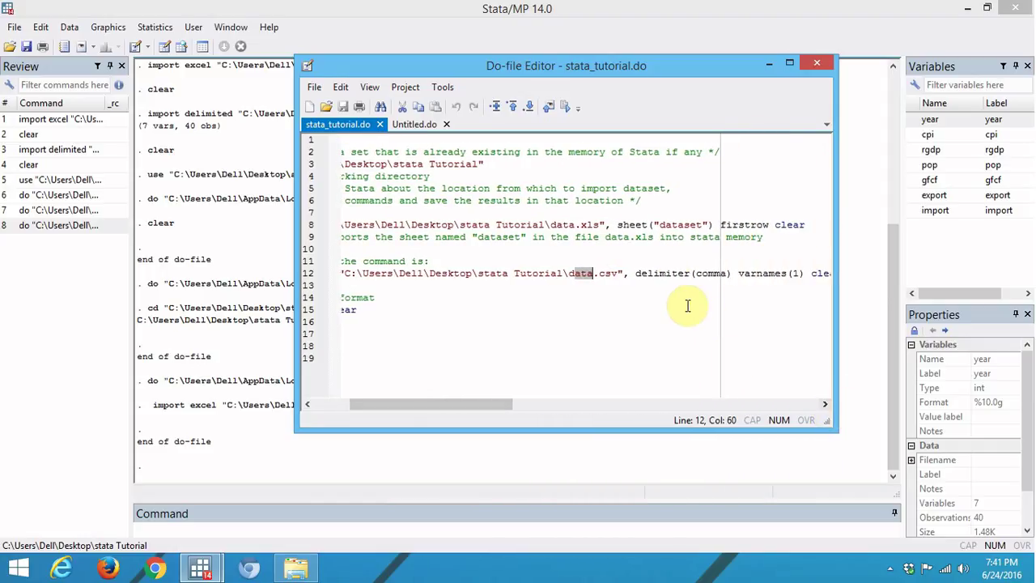
left_click(665, 274)
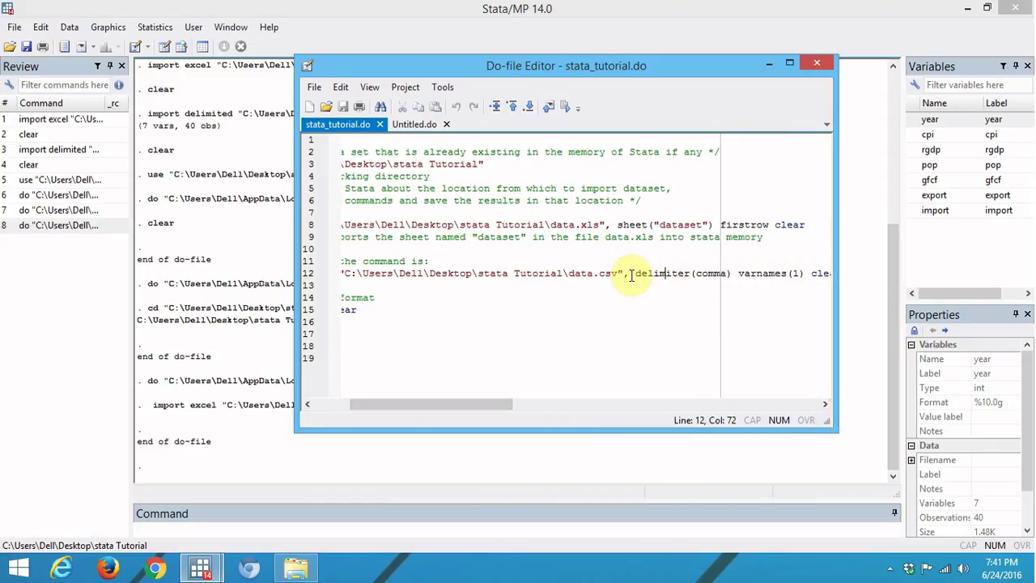
left_click_drag(630, 273, 727, 275)
left_click(712, 279)
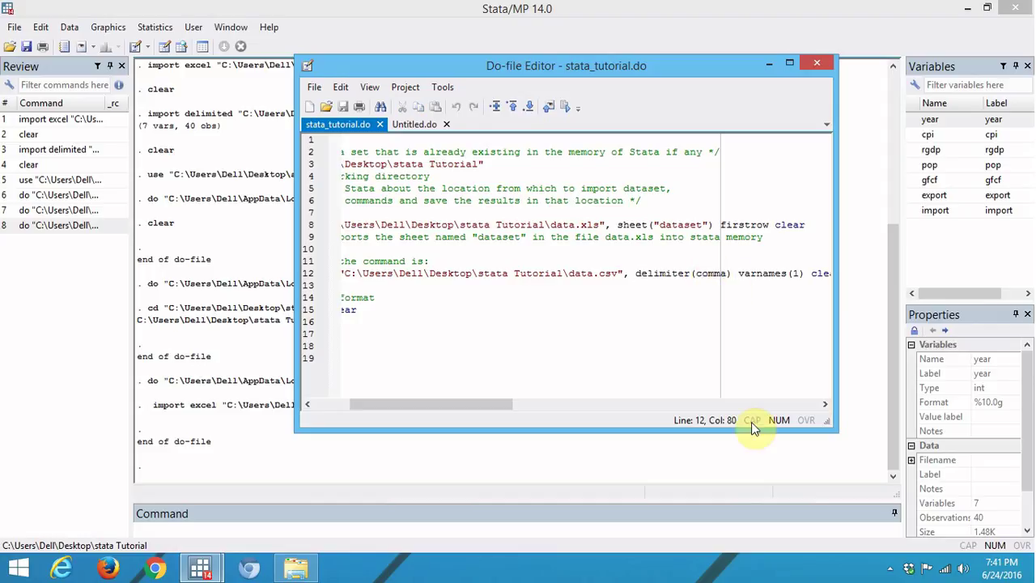
left_click(825, 404)
left_click(825, 404)
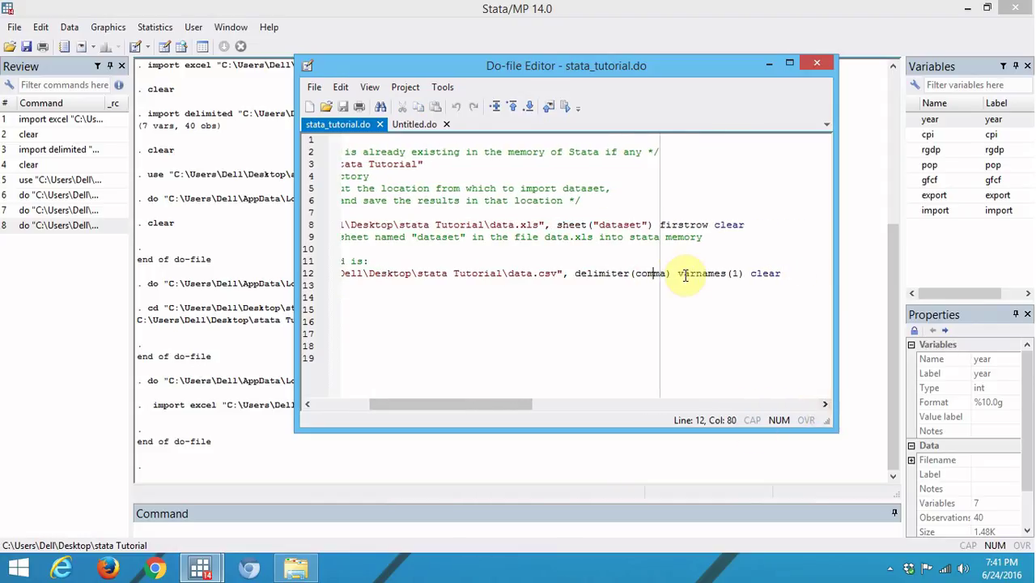
left_click_drag(678, 273, 738, 276)
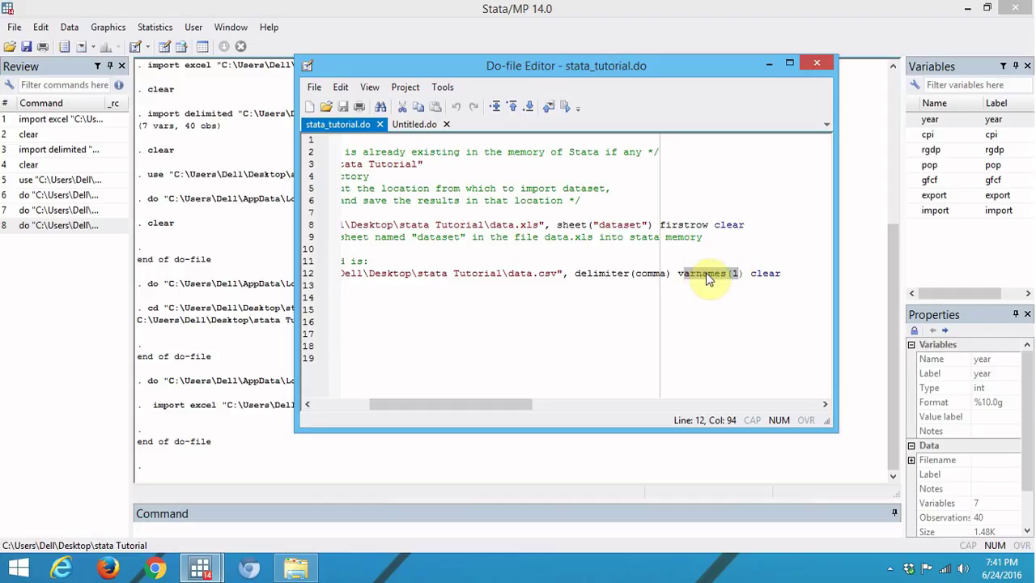
left_click(766, 275)
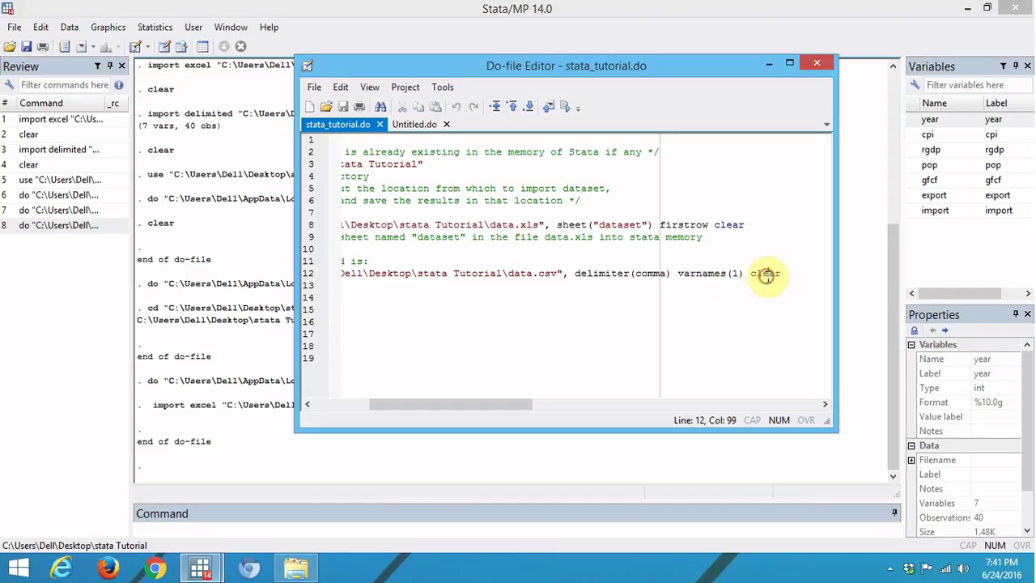
left_click_drag(505, 404, 431, 405)
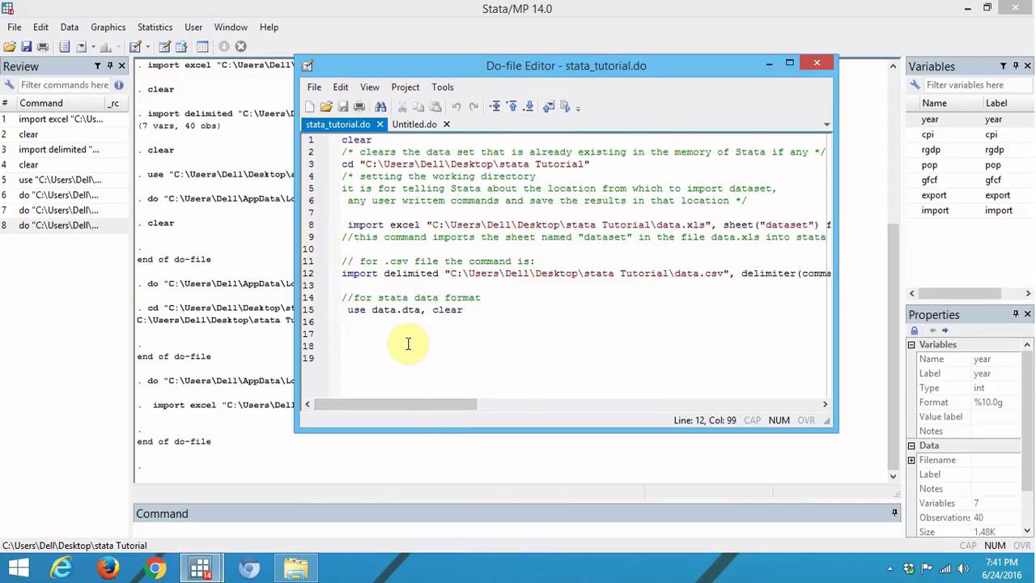
left_click(306, 273)
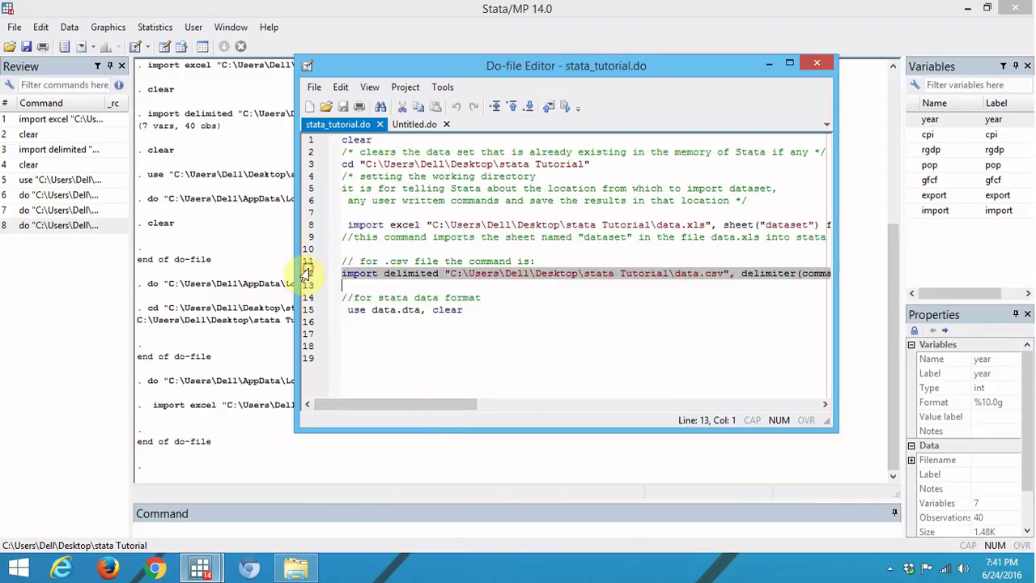
Step: Run line 12's data.csv import (7 variables, 40 observations) and browse the loaded data
left_click(566, 111)
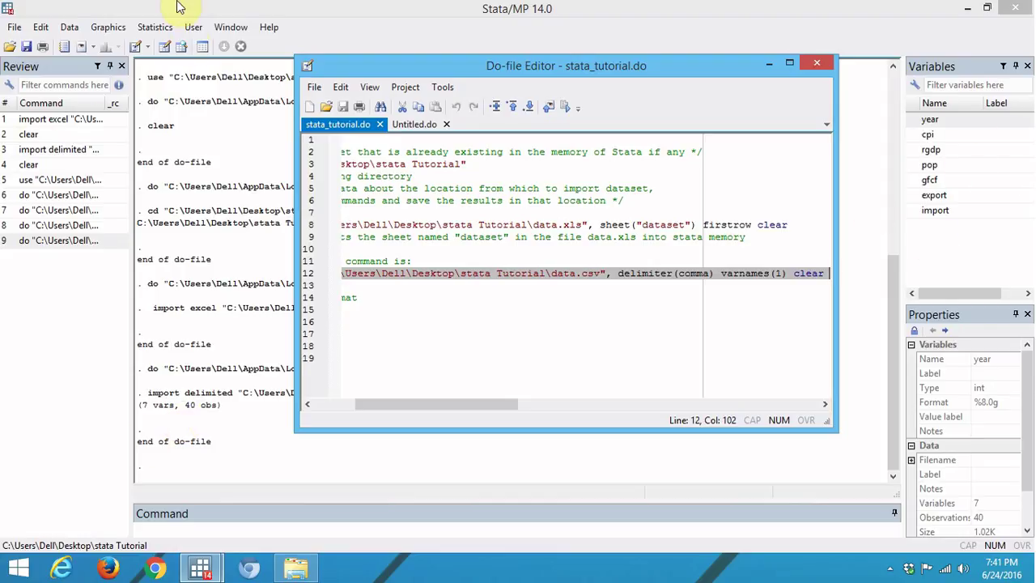
left_click(180, 46)
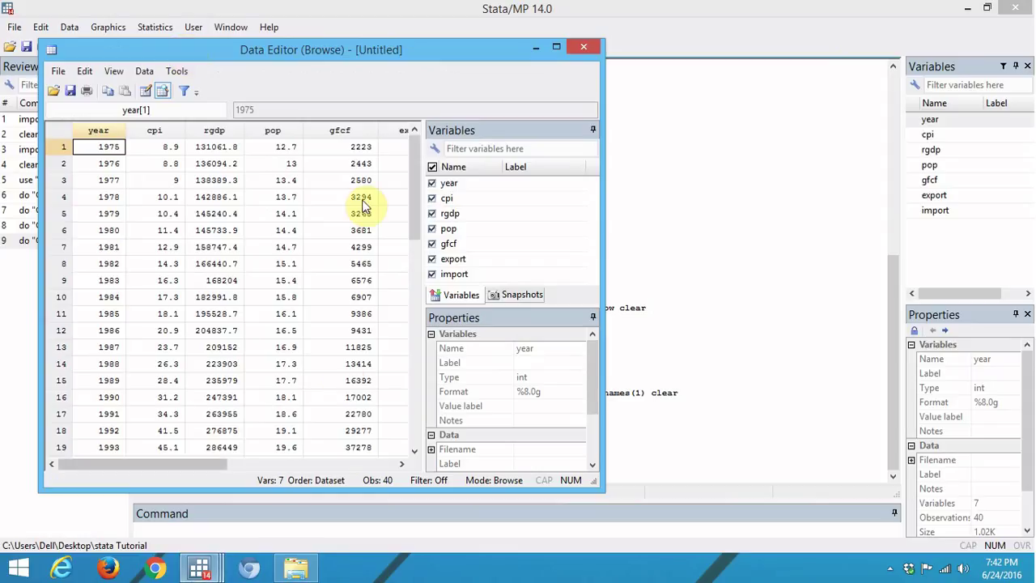
left_click(585, 47)
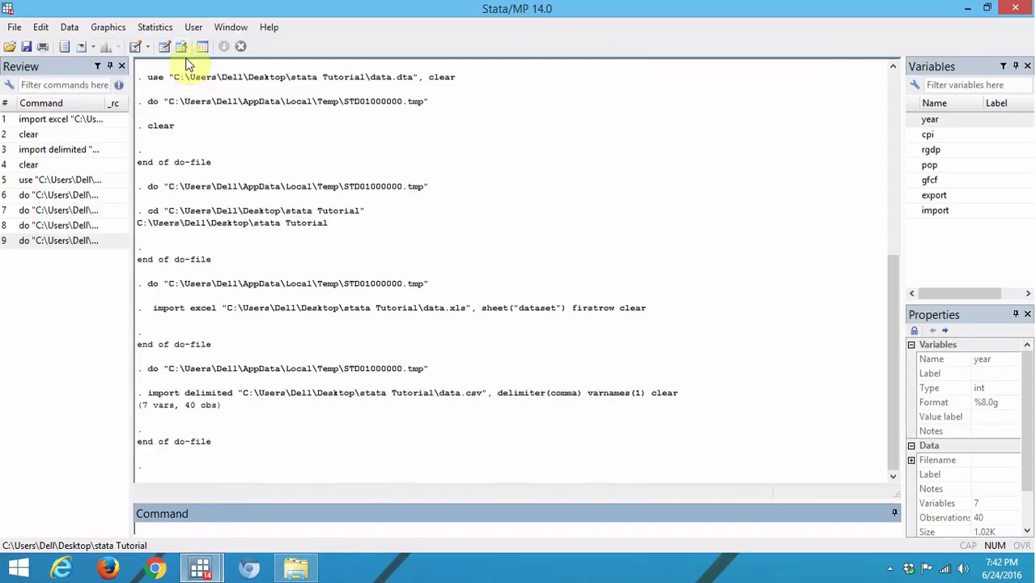
Step: Bring the Do-file Editor back to the front
mouse_move(200, 569)
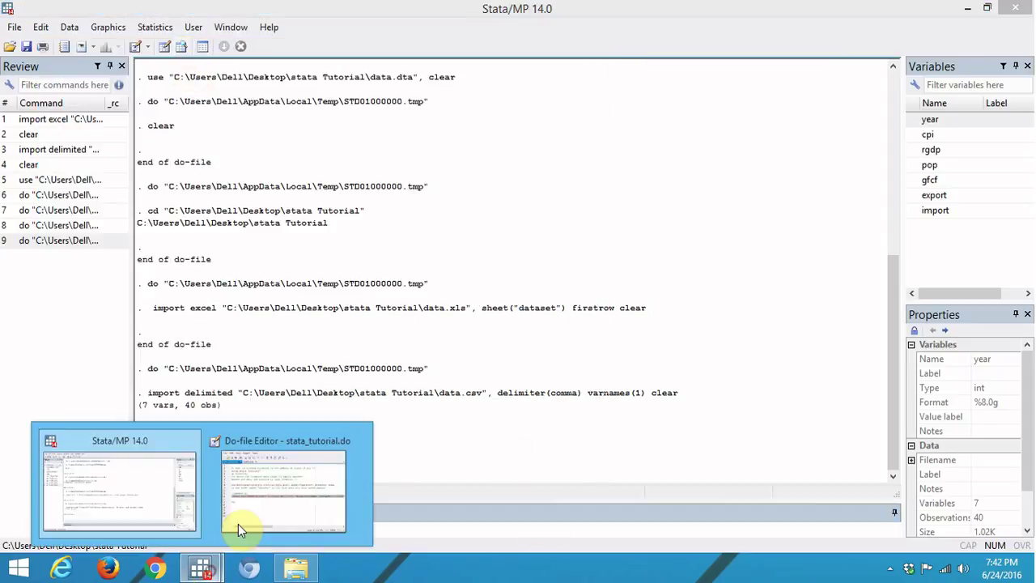
left_click(327, 482)
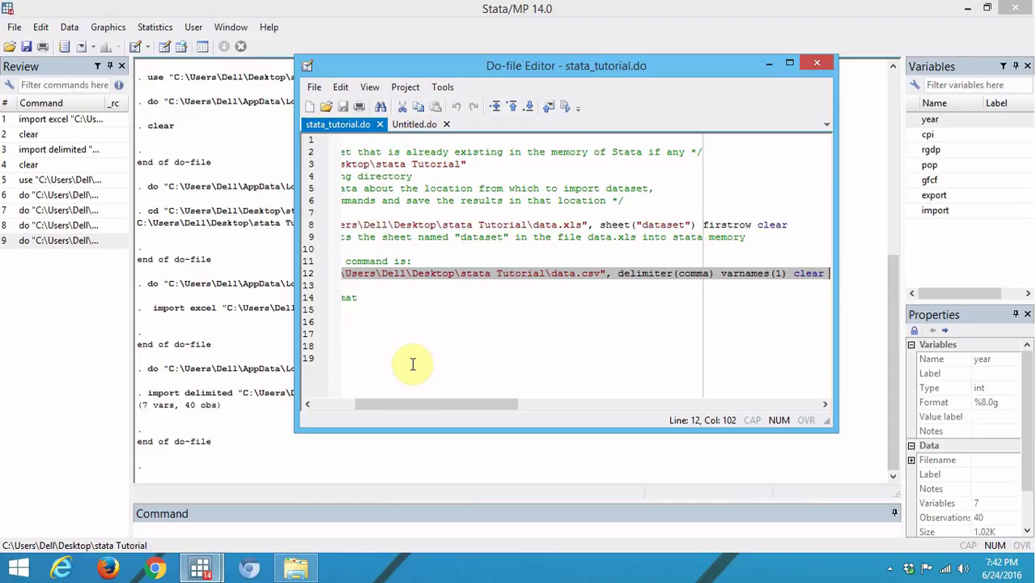
left_click_drag(418, 407, 370, 375)
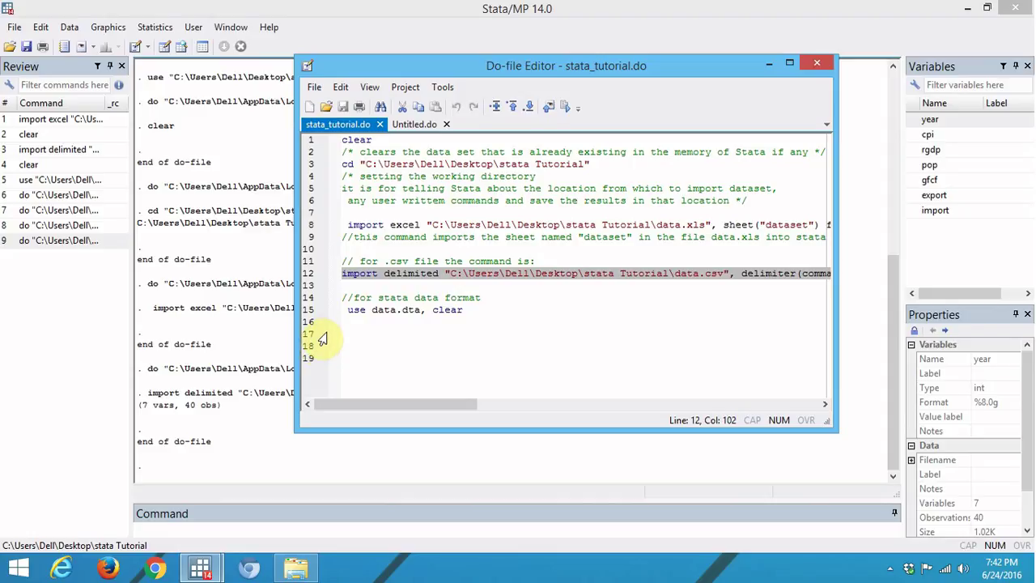
Step: Add a comma after data.dta so line 15 reads 'use data.dta, clear'
left_click_drag(351, 310, 366, 311)
left_click(361, 341)
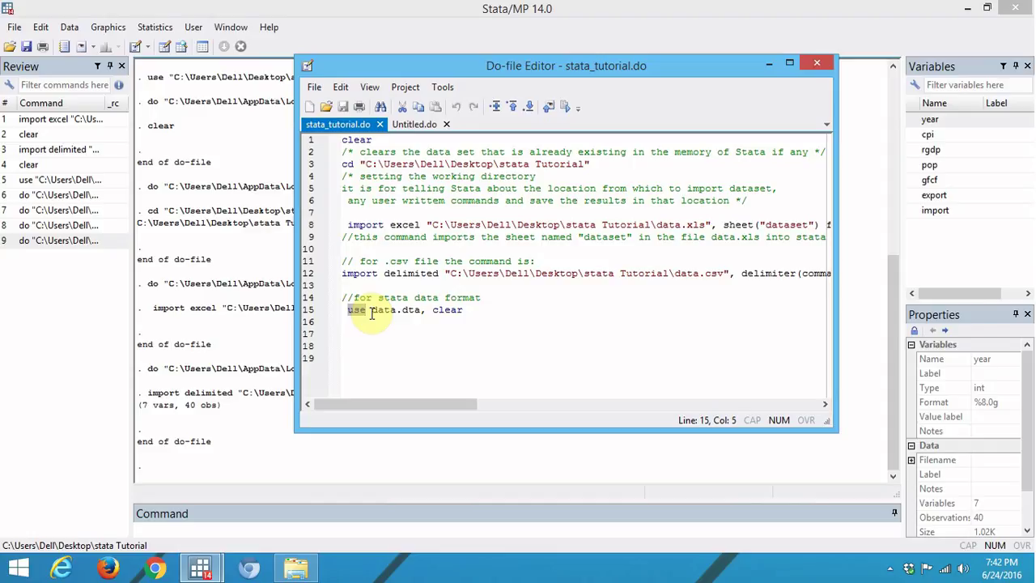
left_click(372, 315)
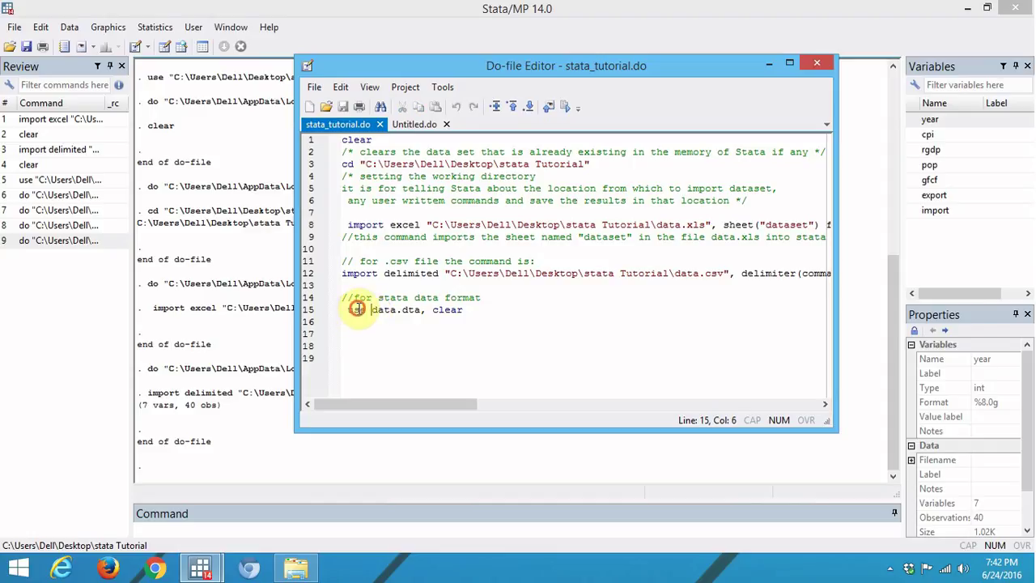
left_click_drag(373, 311, 420, 313)
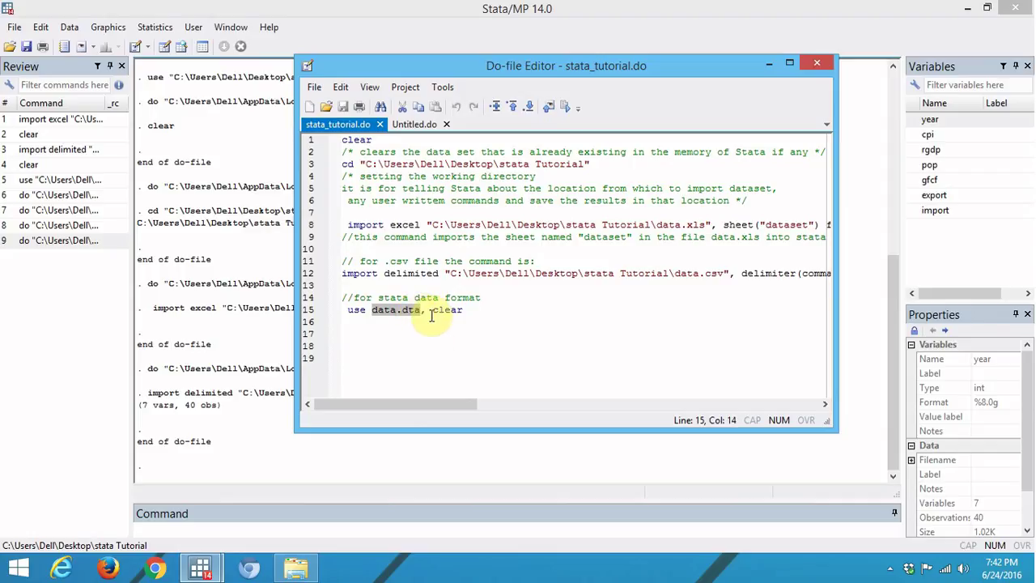
left_click(424, 314)
type(",")
key("Right")
left_click(457, 314)
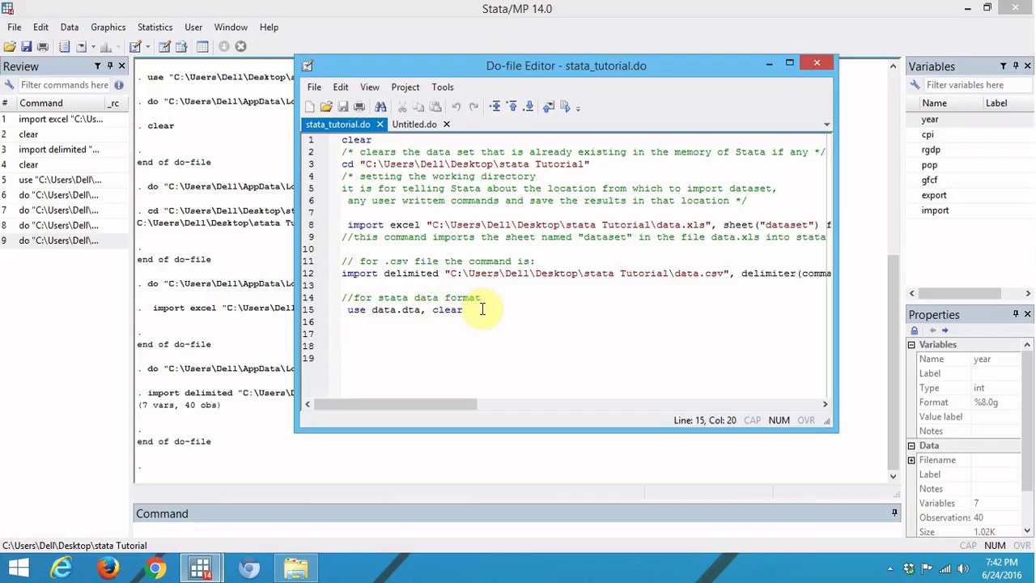
Step: Execute line 15 alone, loading data.dta with 7 variables and 40 observations
triple_click(375, 314)
left_click_drag(371, 314, 421, 314)
left_click(383, 317)
left_click(308, 314)
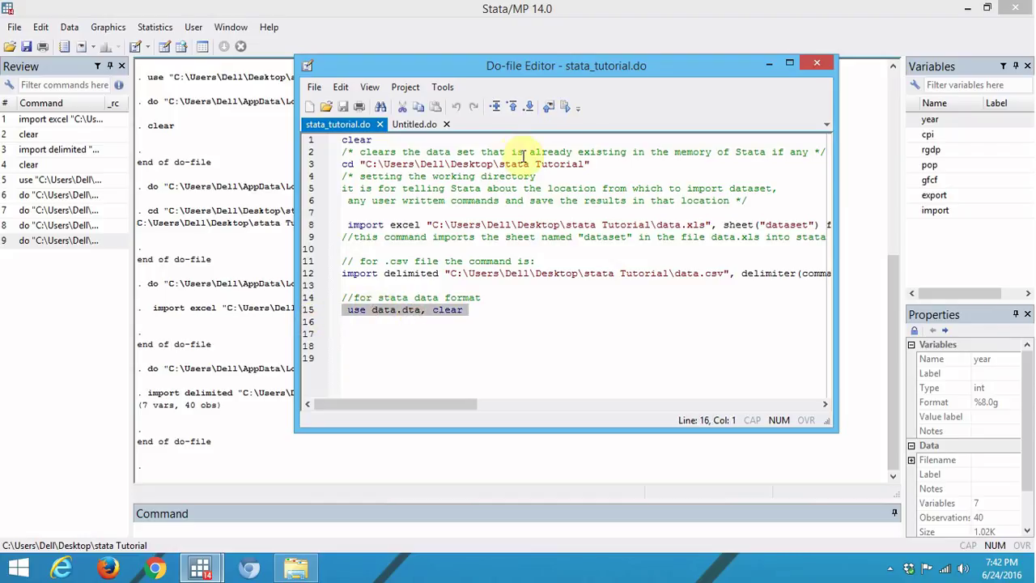
left_click(565, 107)
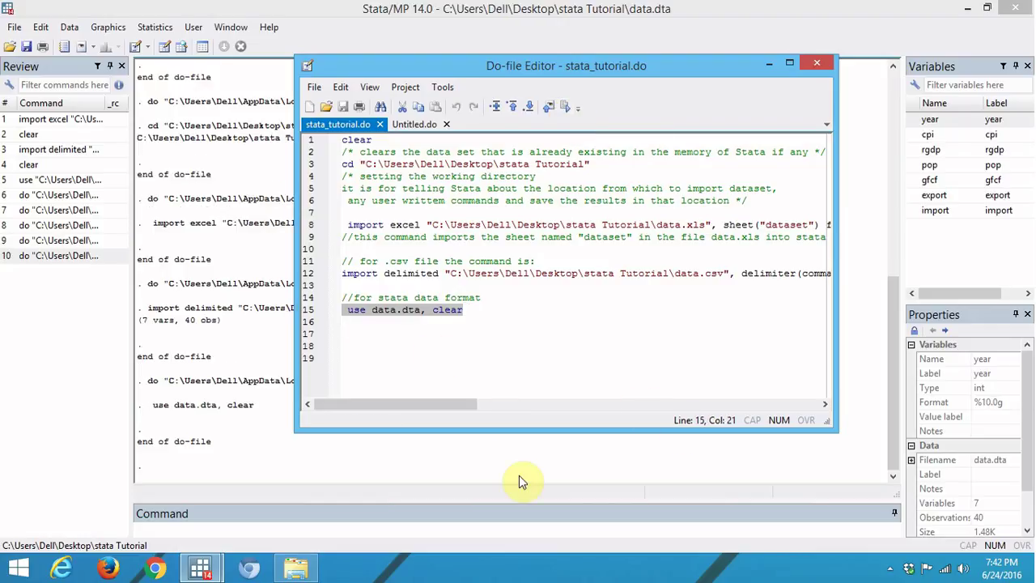